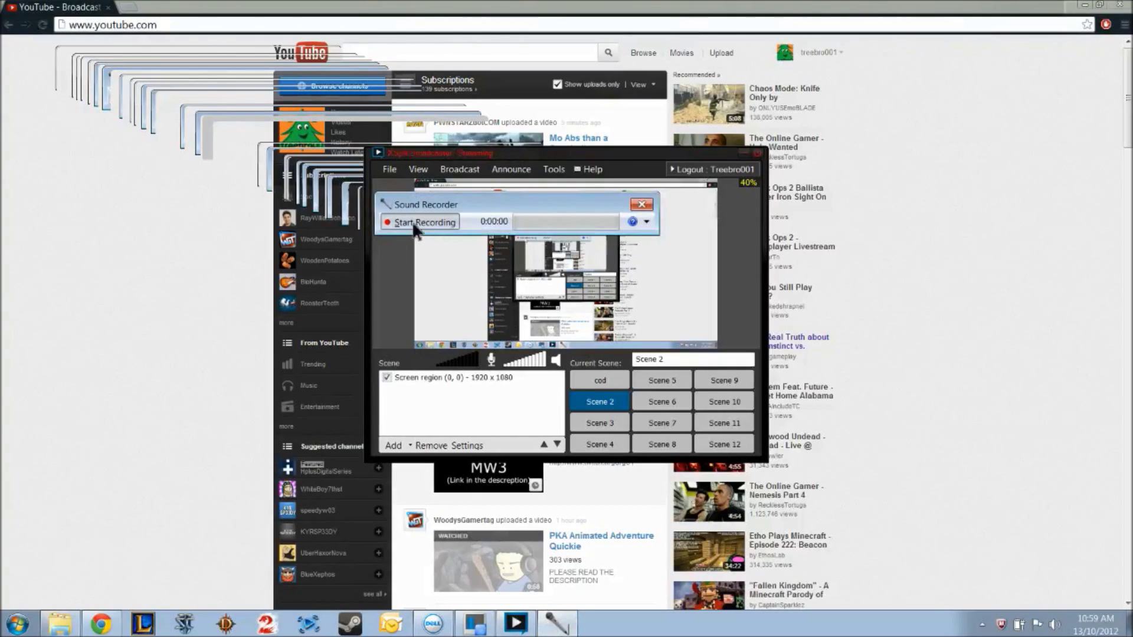
Start the narration recording and open the Gimp Thumbnail image from the desktop
{"action": "left_click", "coordinate": [420, 222]}
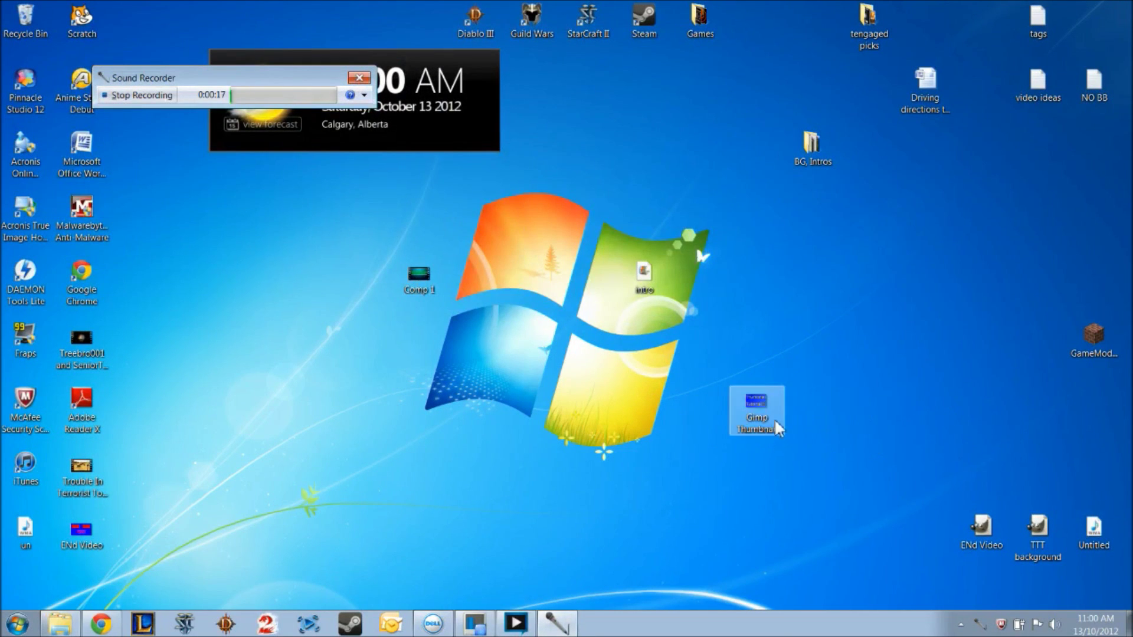
{"action": "left_click_drag", "start_coordinate": [770, 420], "coordinate": [601, 416]}
{"action": "double_click", "coordinate": [599, 416]}
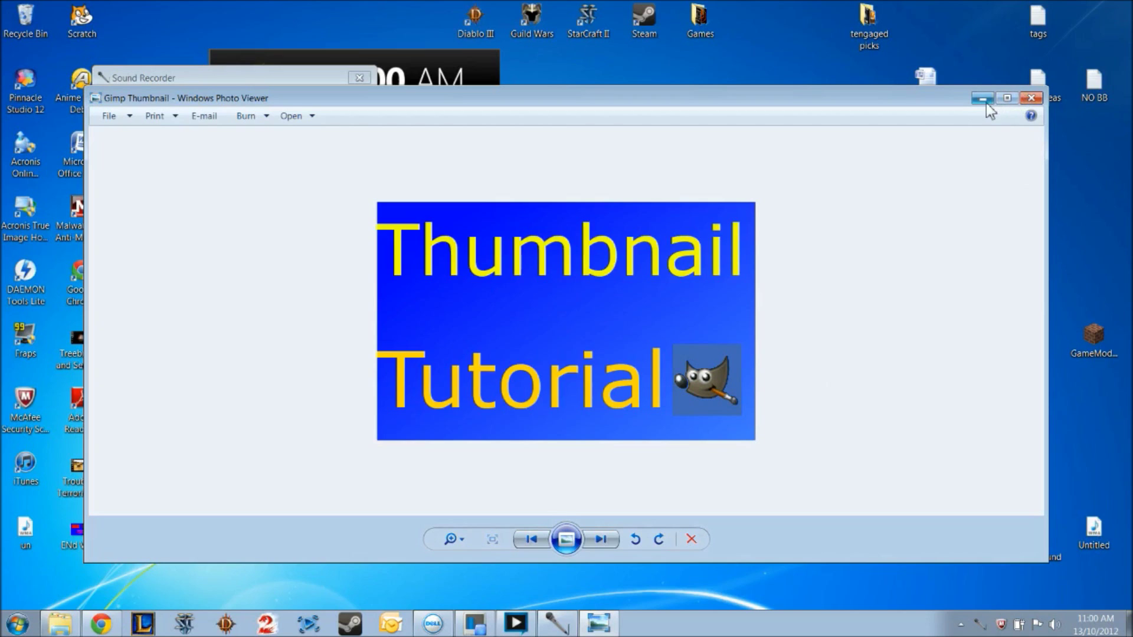
Close the Photo Viewer preview of the thumbnail and bring up the Start menu
{"action": "left_click", "coordinate": [1031, 97]}
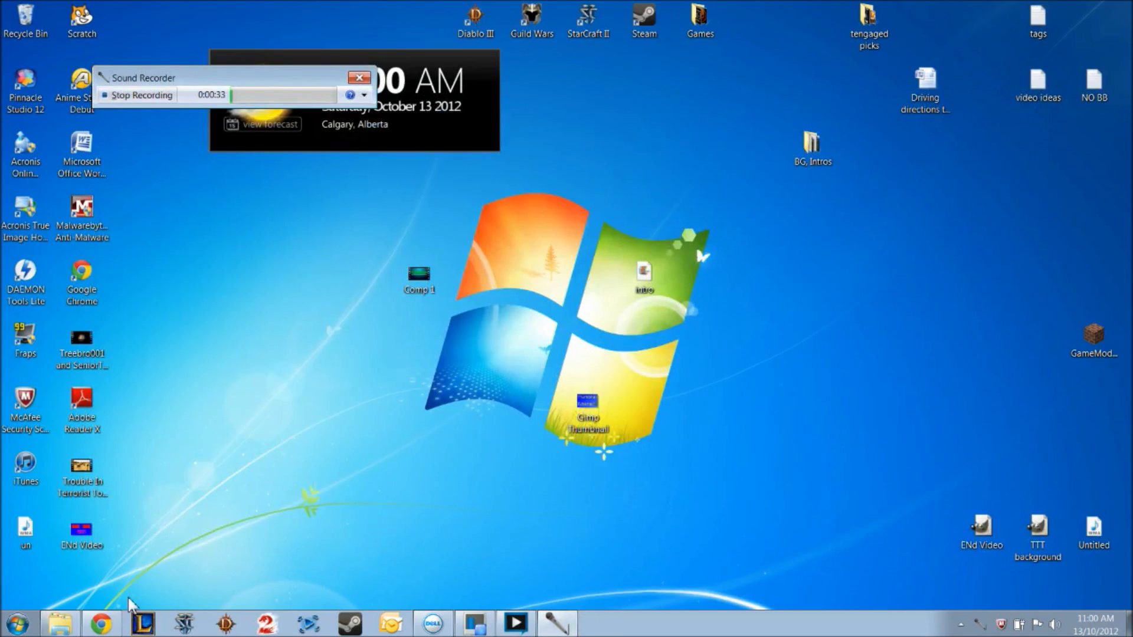
{"action": "left_click", "coordinate": [18, 624]}
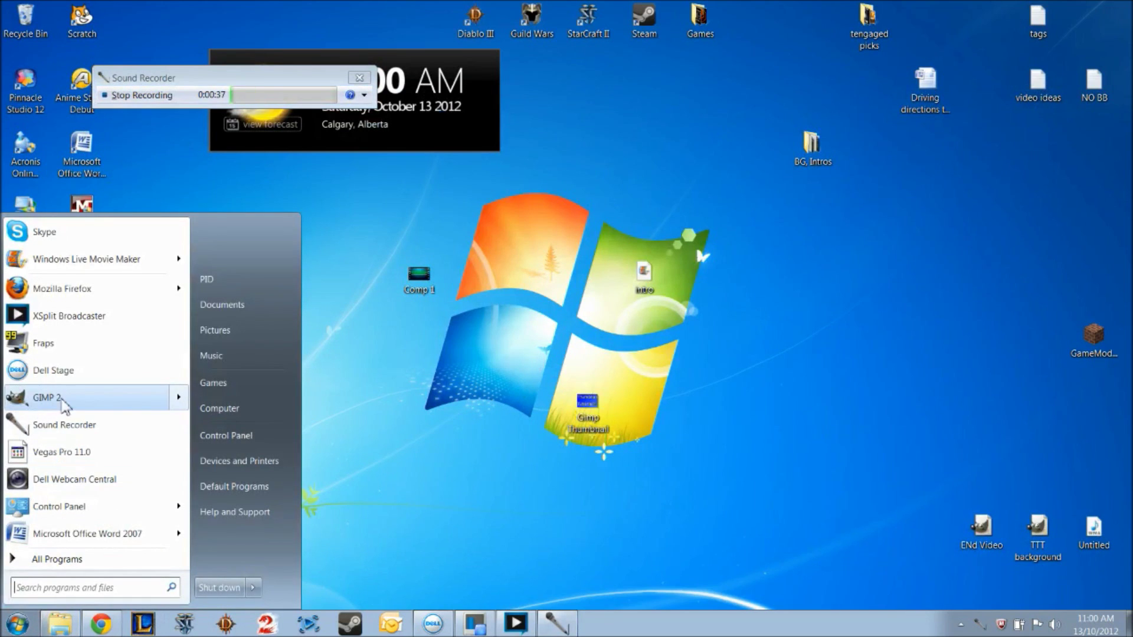
Search Google for 'Gimp' in a new tab and open the gimp.org home page
{"action": "key", "text": "Escape"}
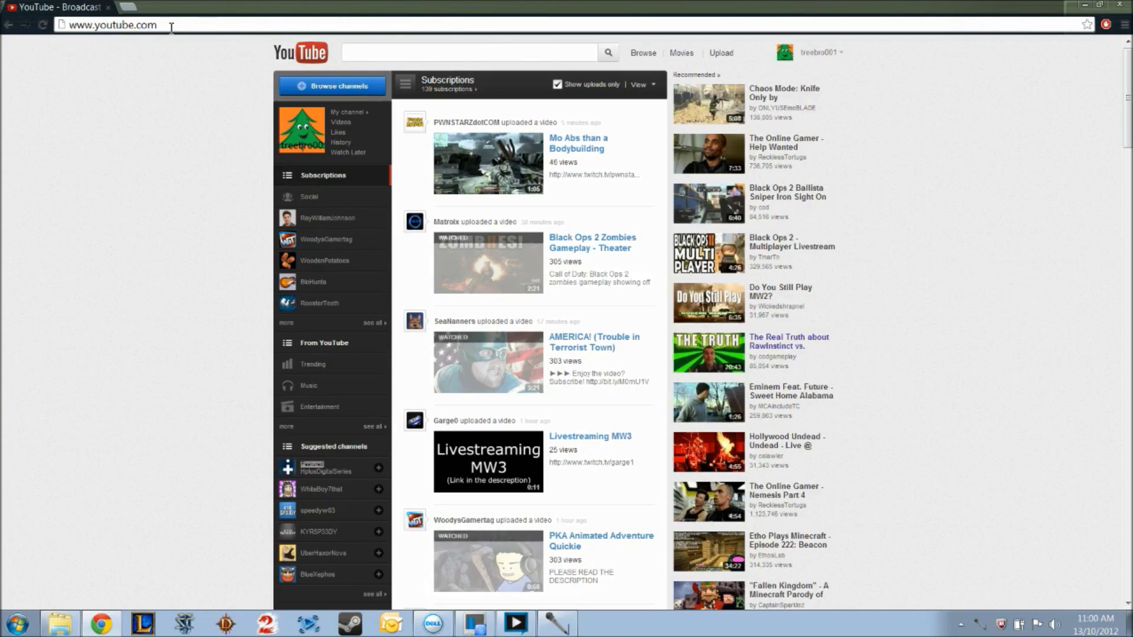
{"action": "left_click", "coordinate": [171, 27]}
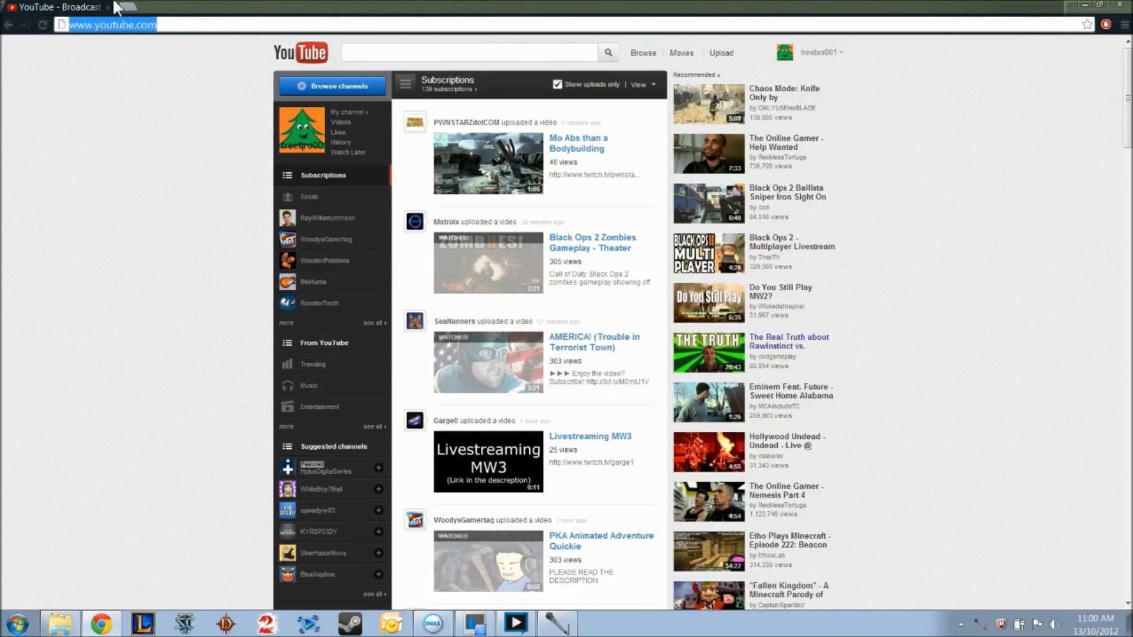
{"action": "left_click", "coordinate": [125, 12]}
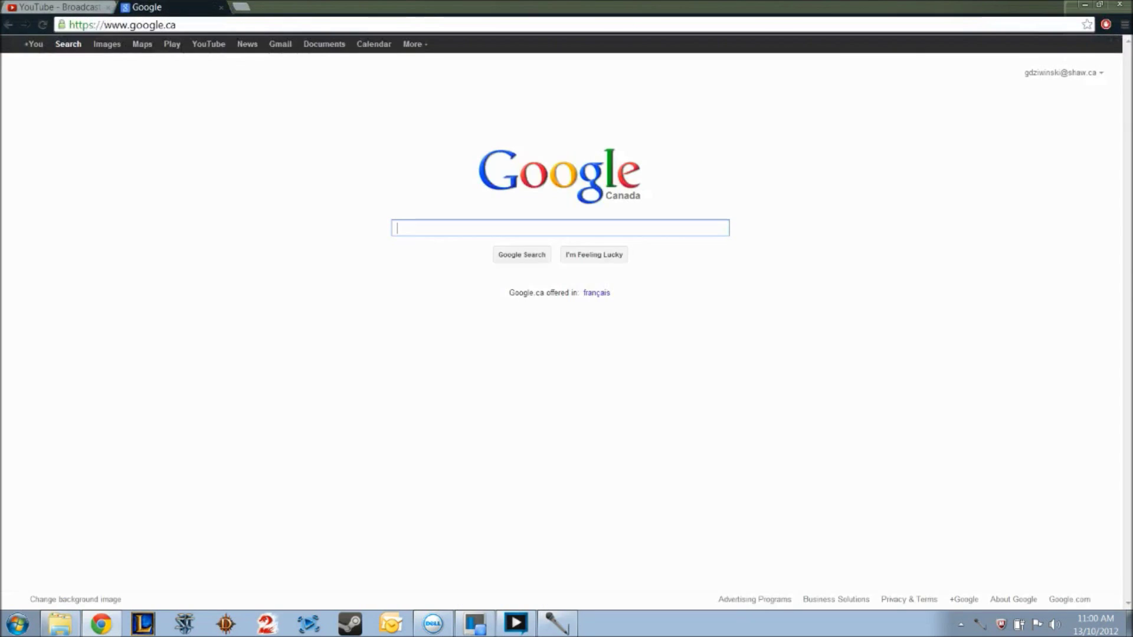
{"action": "type", "text": "Gimp"}
{"action": "key", "text": "Return"}
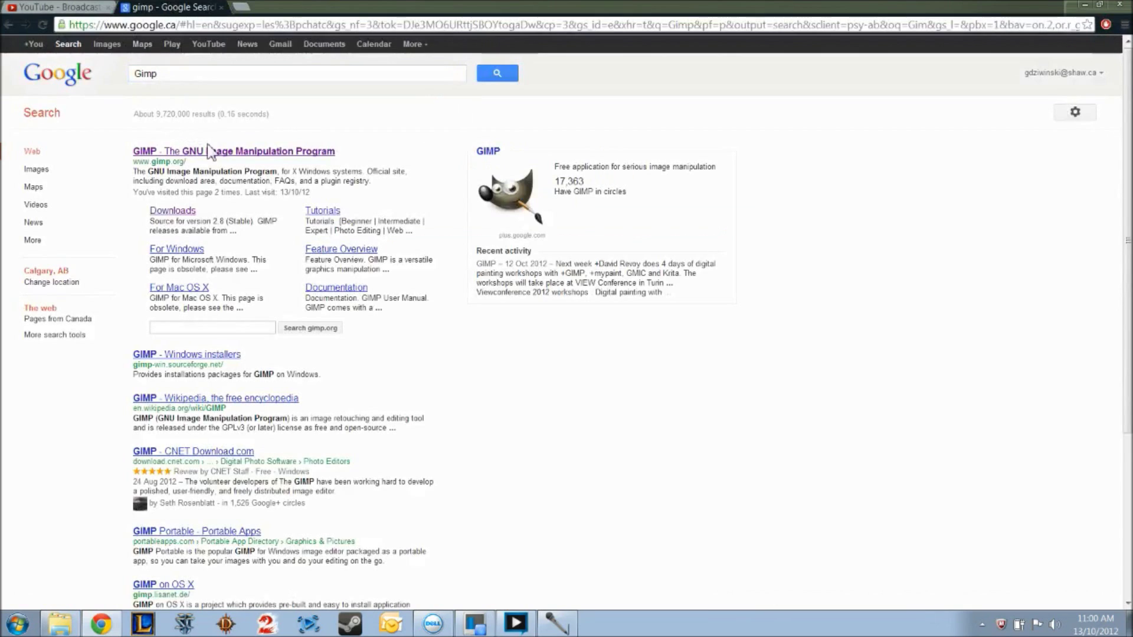
{"action": "left_click", "coordinate": [210, 154]}
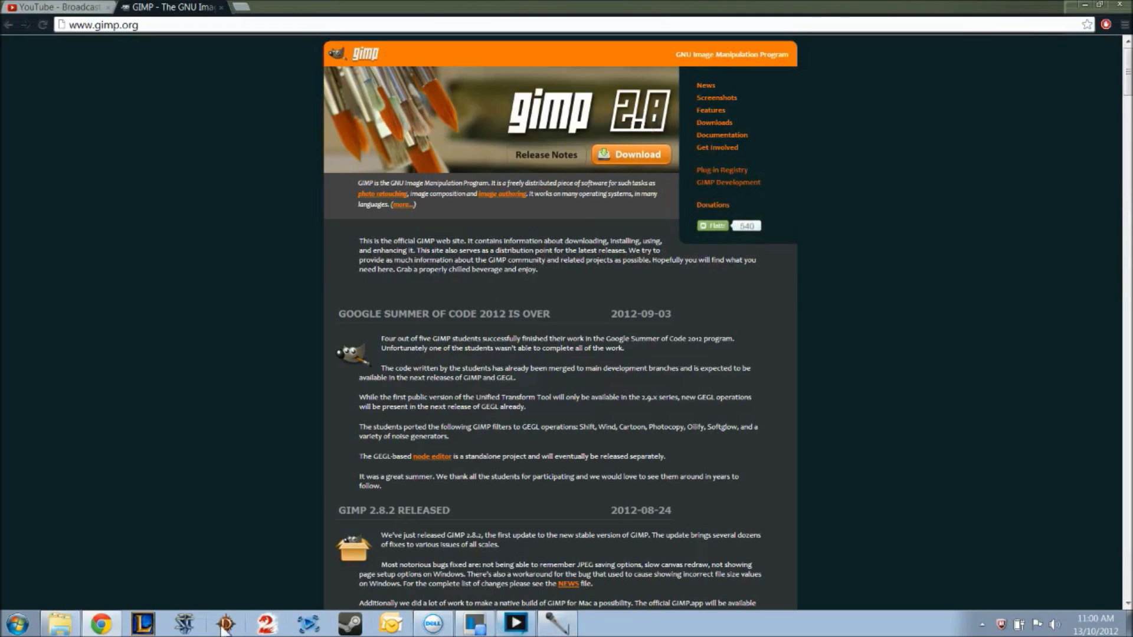
Launch GIMP 2 from the Start menu and return to the YouTube tab
{"action": "left_click", "coordinate": [18, 624]}
{"action": "left_click", "coordinate": [56, 397]}
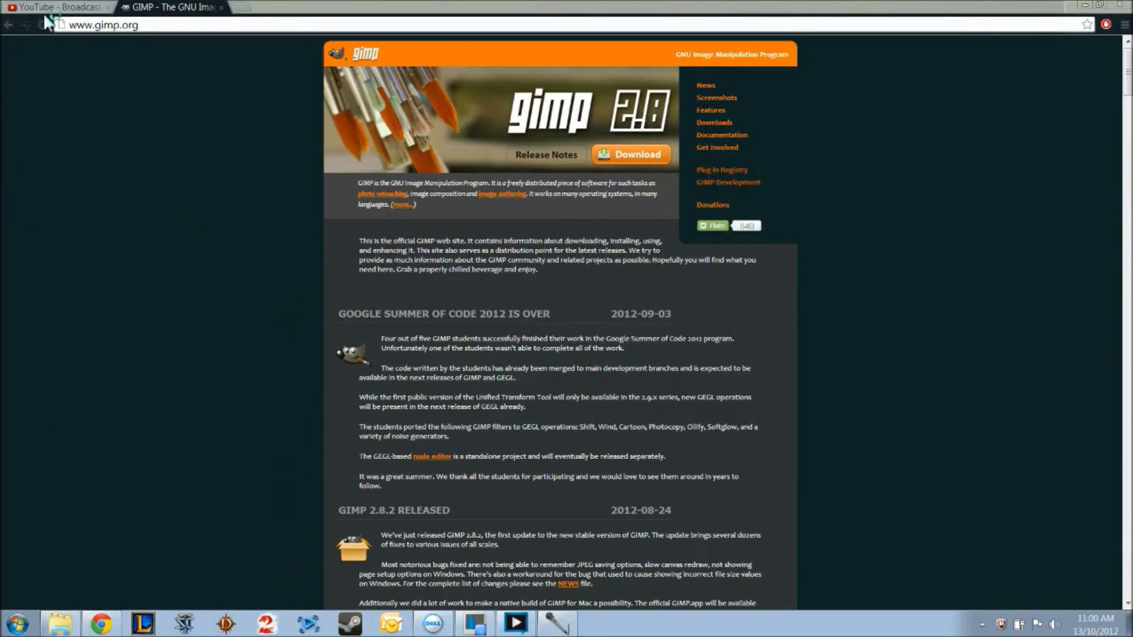
{"action": "left_click", "coordinate": [59, 7]}
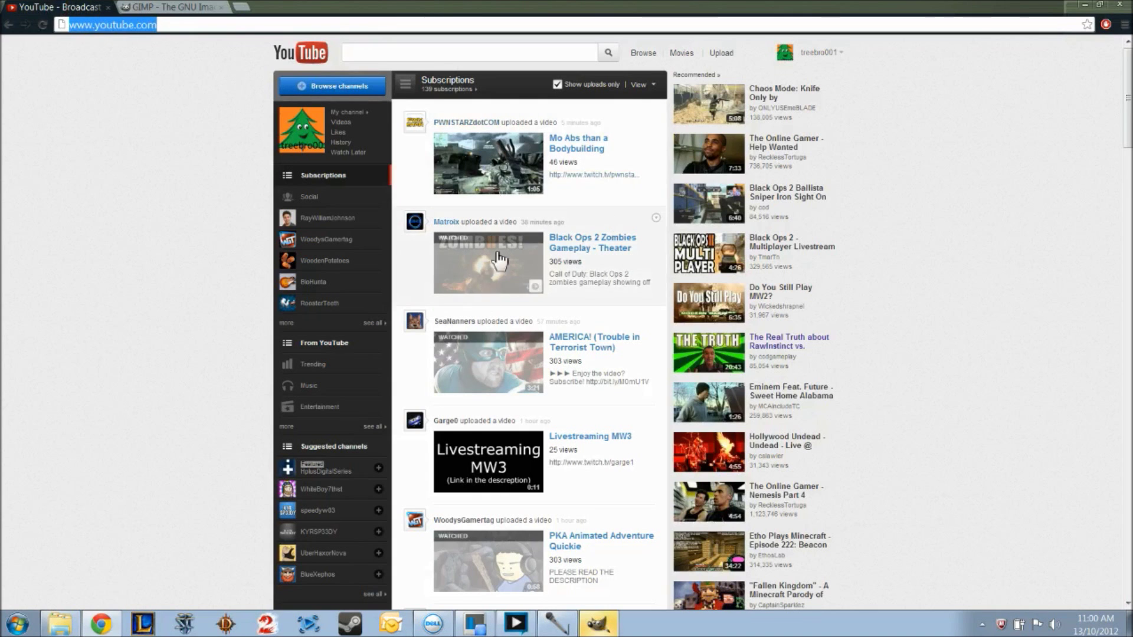
Maximize the newly launched GIMP window to fill the screen
{"action": "scroll", "coordinate": [522, 471], "scroll_direction": "down", "scroll_amount": 5}
{"action": "scroll", "coordinate": [523, 471], "scroll_direction": "up", "scroll_amount": 5}
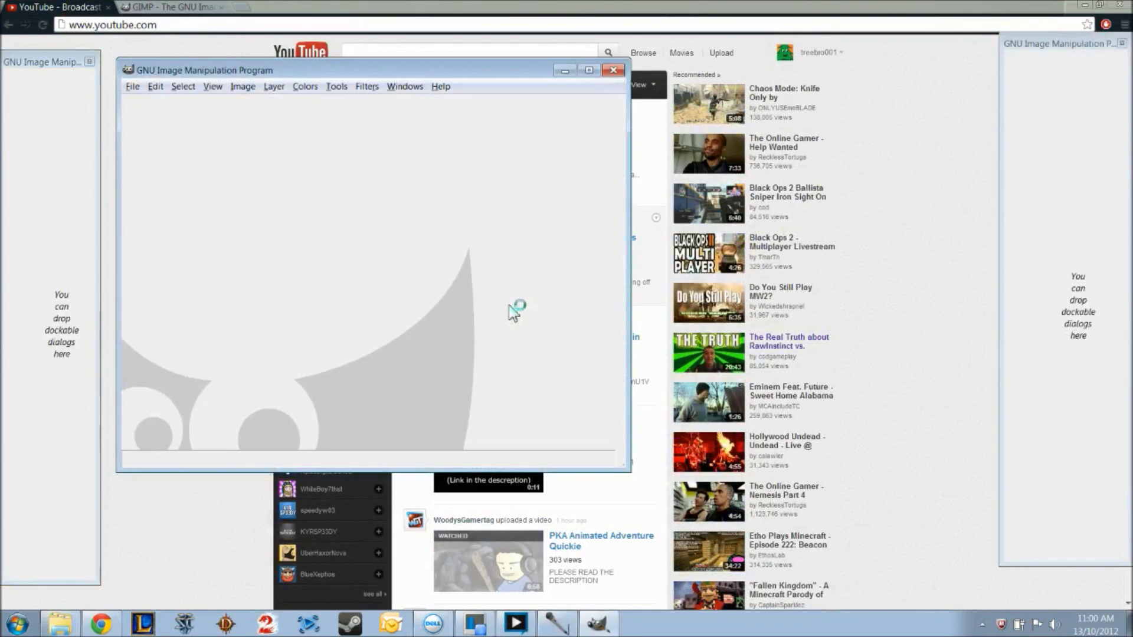
{"action": "left_click", "coordinate": [589, 72]}
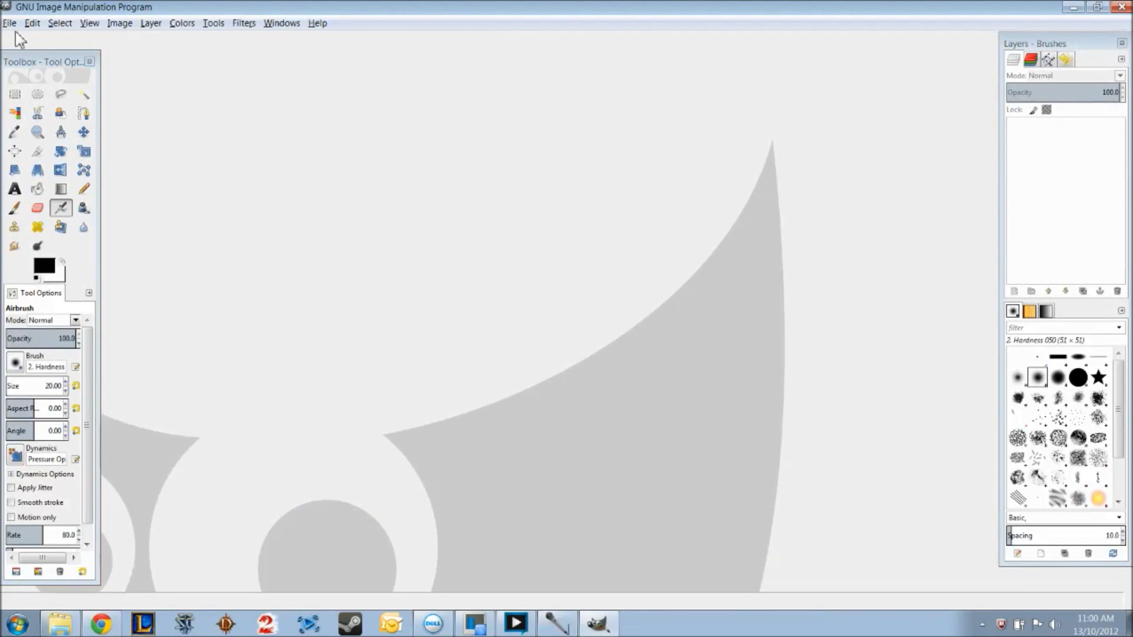
Create a new 640 × 404 px image through File > New
{"action": "left_click", "coordinate": [10, 24]}
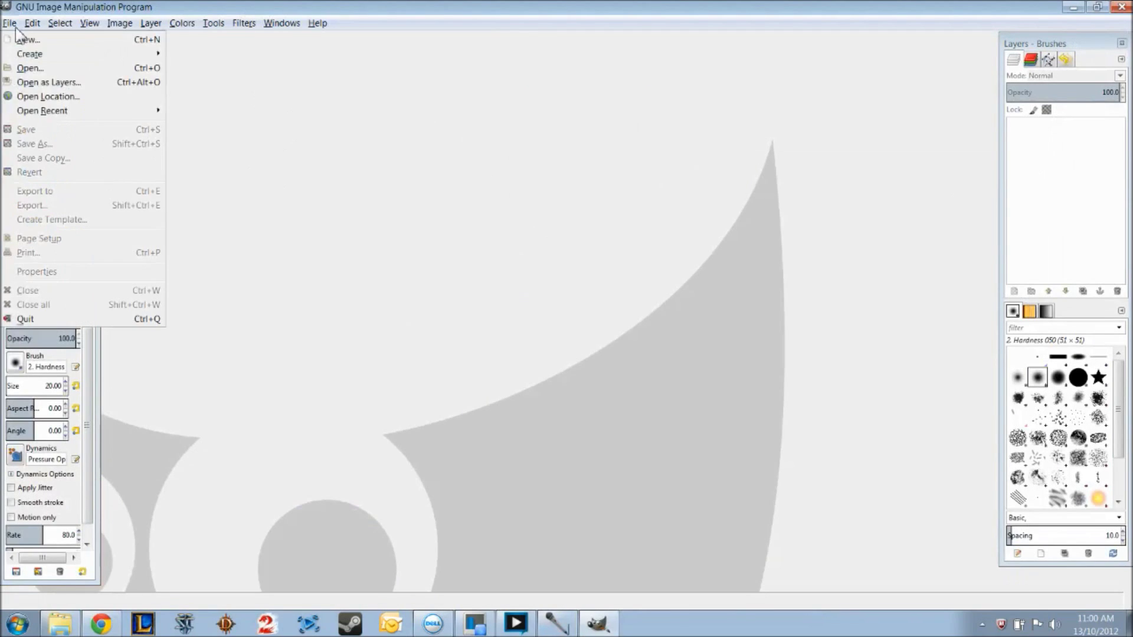
{"action": "left_click", "coordinate": [21, 36]}
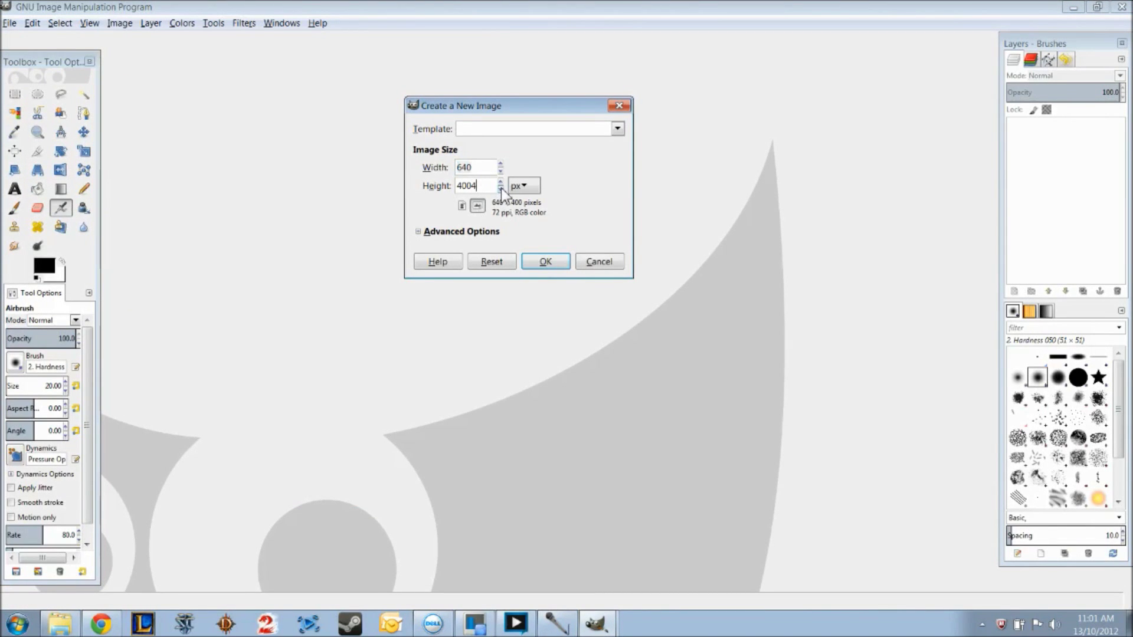
{"action": "left_click", "coordinate": [545, 263]}
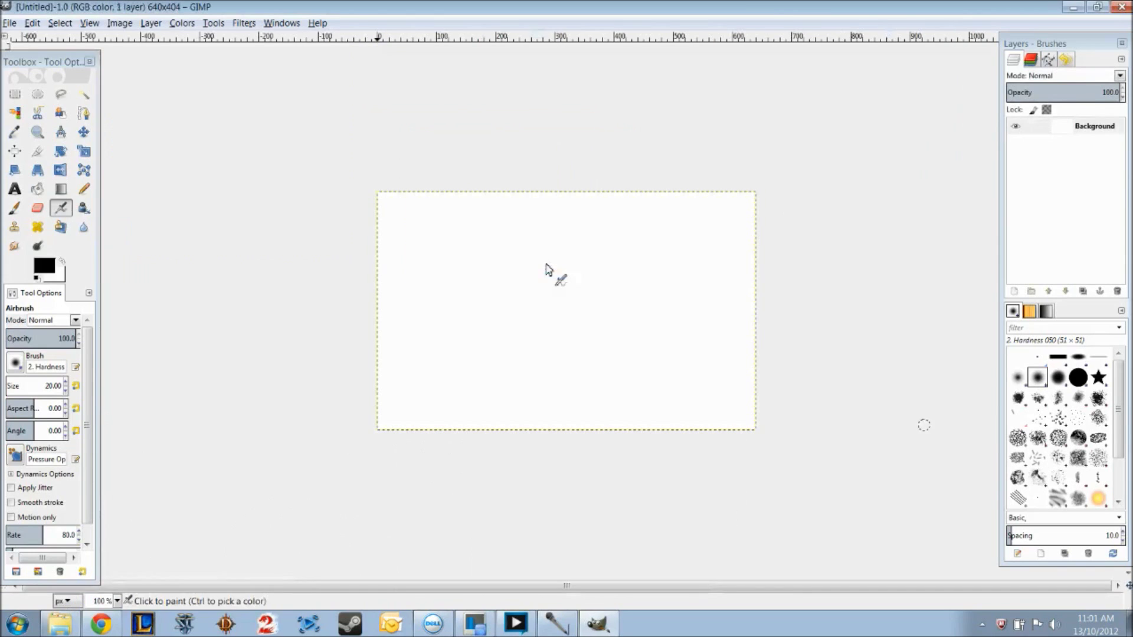
Choose the Blend tool with foreground colour 0000ff and background colour 4687ff
{"action": "left_click", "coordinate": [61, 190]}
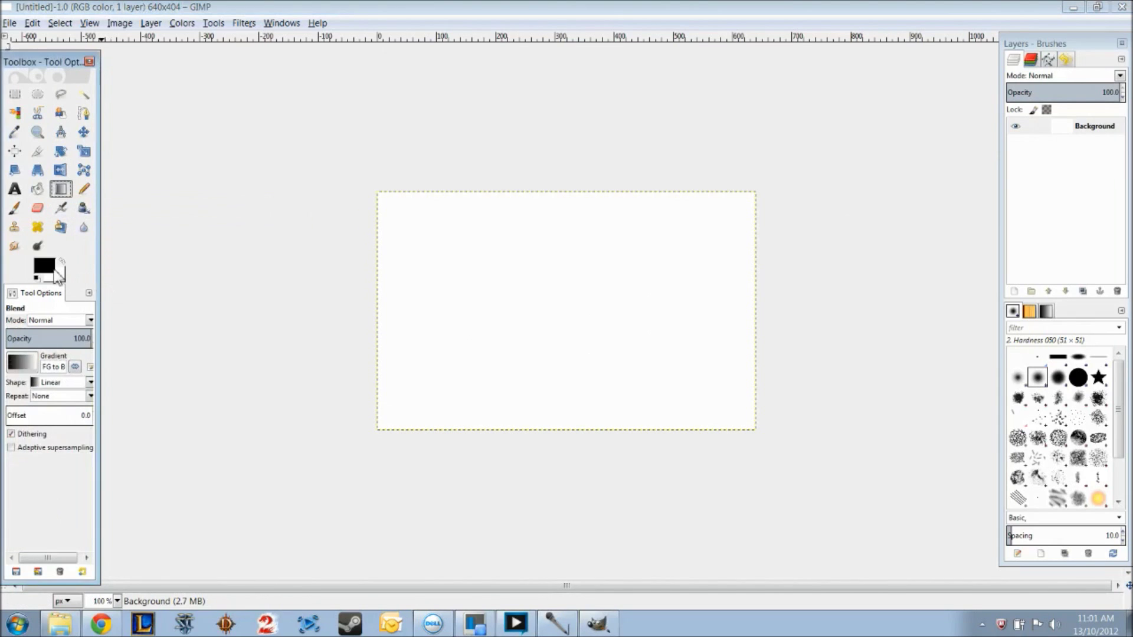
{"action": "left_click", "coordinate": [53, 269]}
{"action": "left_click", "coordinate": [261, 331]}
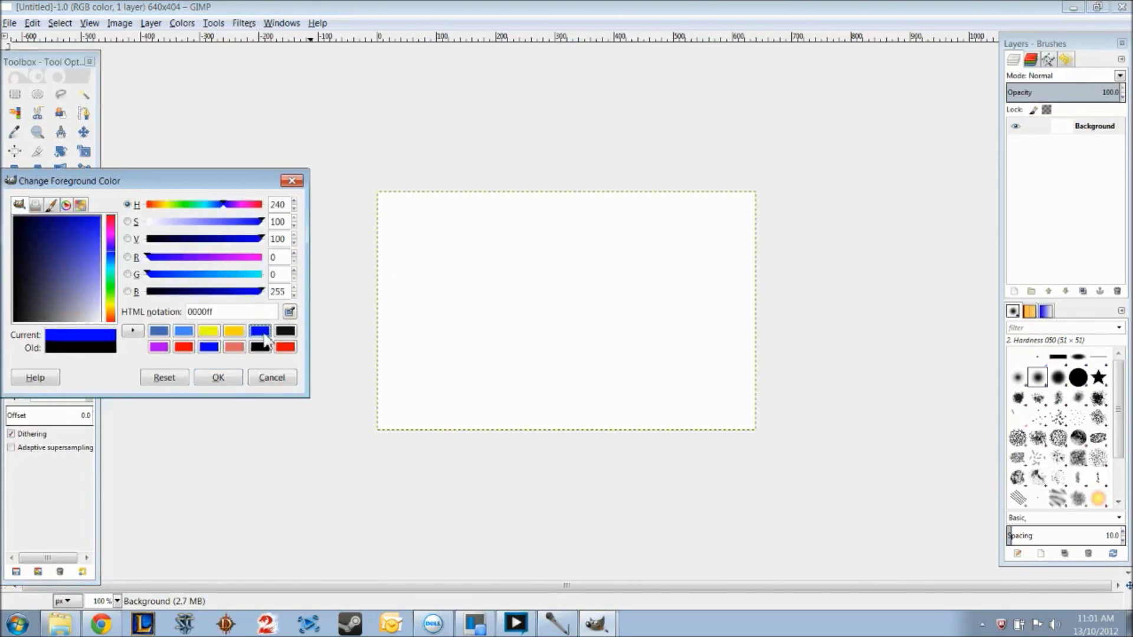
{"action": "left_click", "coordinate": [217, 377]}
{"action": "left_click", "coordinate": [66, 281]}
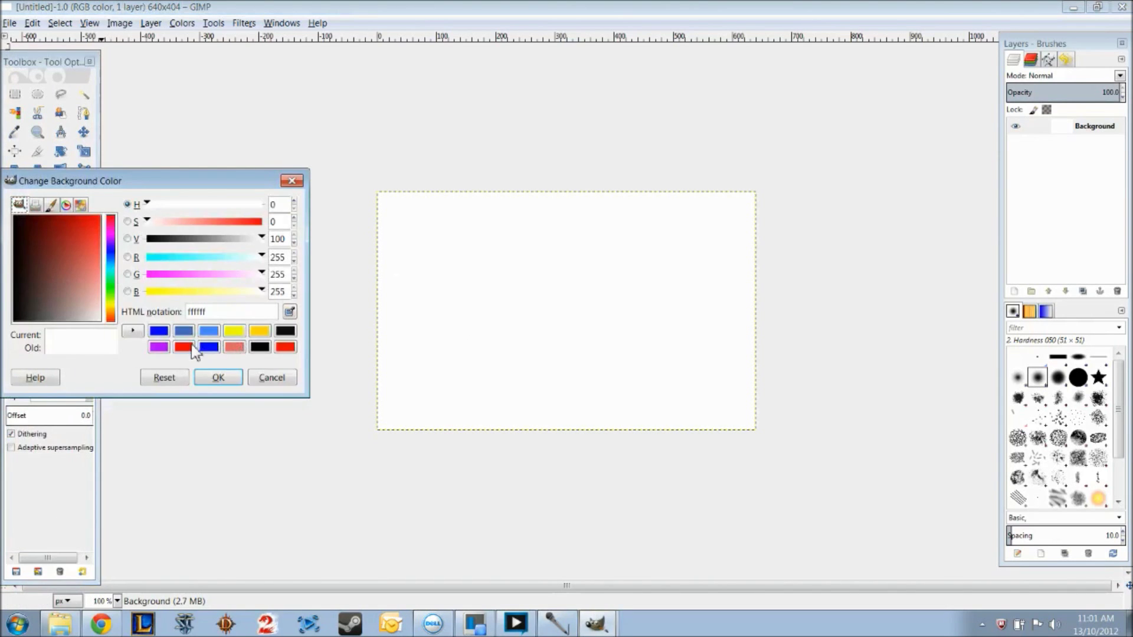
{"action": "left_click", "coordinate": [209, 331]}
{"action": "left_click", "coordinate": [217, 377]}
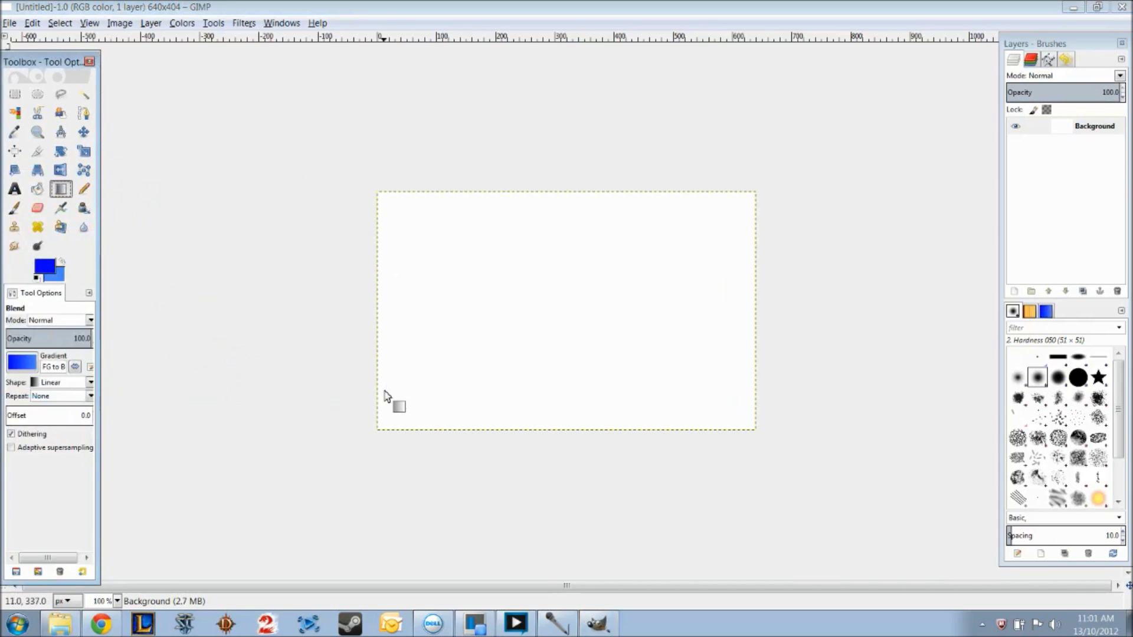
Drag a blend diagonally from dark blue top-left to light blue bottom-right
{"action": "left_click_drag", "start_coordinate": [336, 454], "coordinate": [764, 208]}
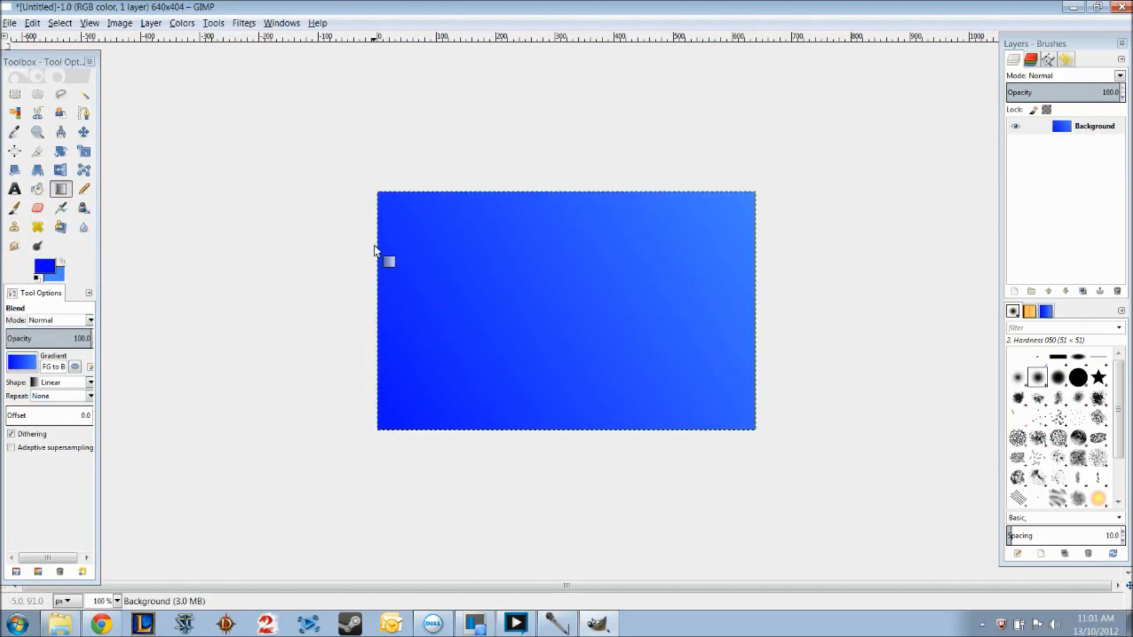
{"action": "left_click_drag", "start_coordinate": [376, 248], "coordinate": [991, 319]}
{"action": "left_click_drag", "start_coordinate": [651, 188], "coordinate": [345, 367]}
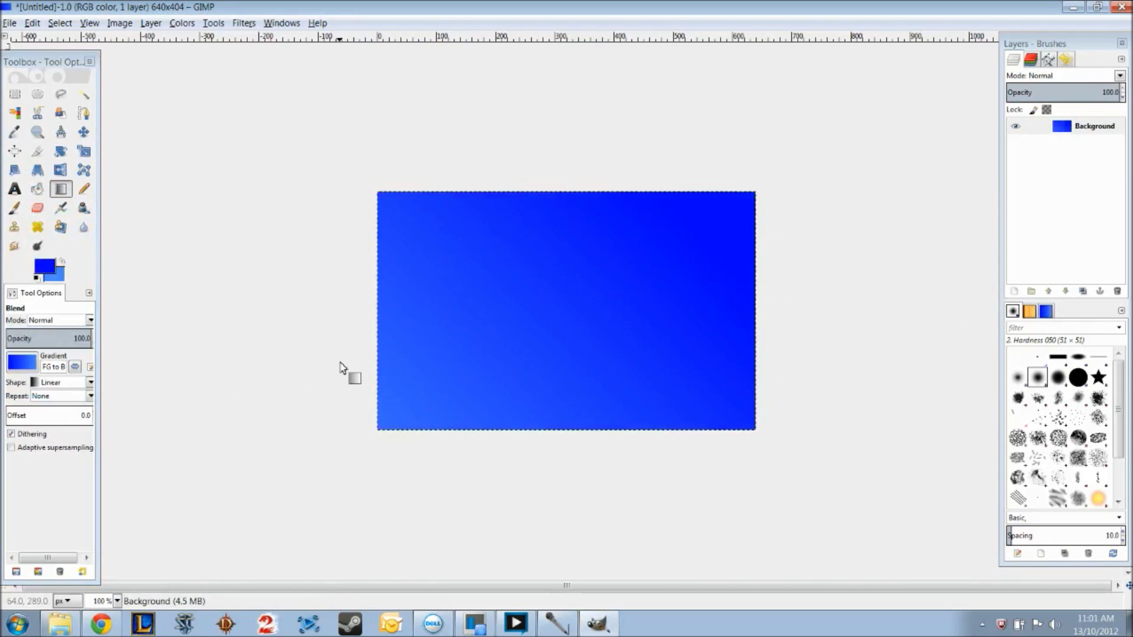
{"action": "left_click_drag", "start_coordinate": [458, 195], "coordinate": [1109, 407]}
{"action": "left_click_drag", "start_coordinate": [678, 182], "coordinate": [306, 425]}
{"action": "left_click_drag", "start_coordinate": [305, 411], "coordinate": [779, 276]}
{"action": "left_click_drag", "start_coordinate": [438, 221], "coordinate": [599, 398]}
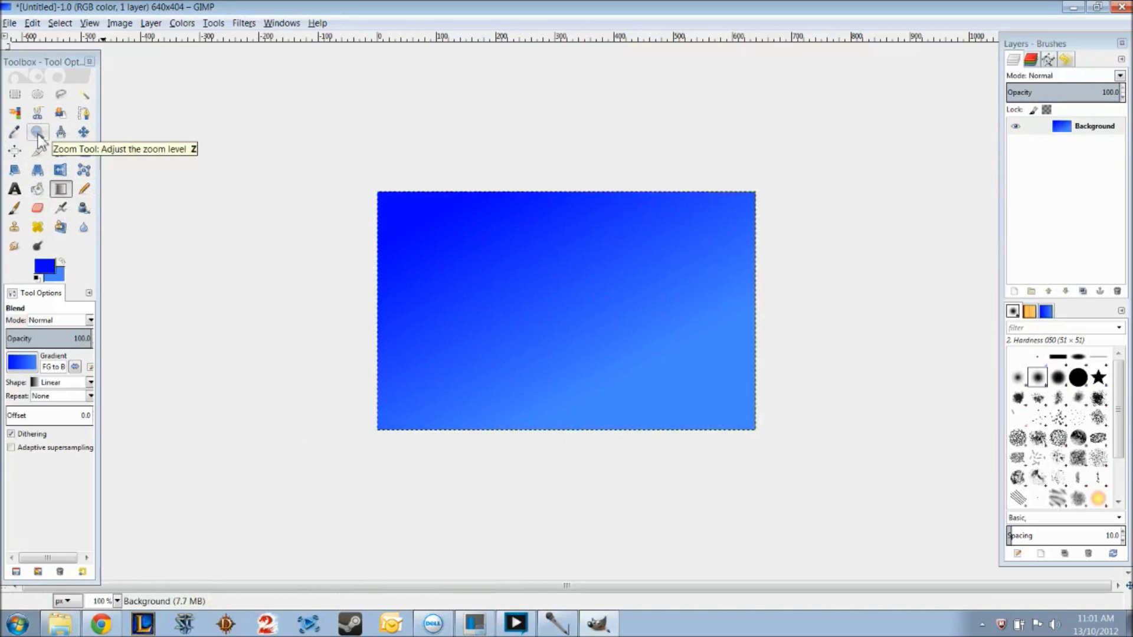
{"action": "left_click", "coordinate": [15, 190]}
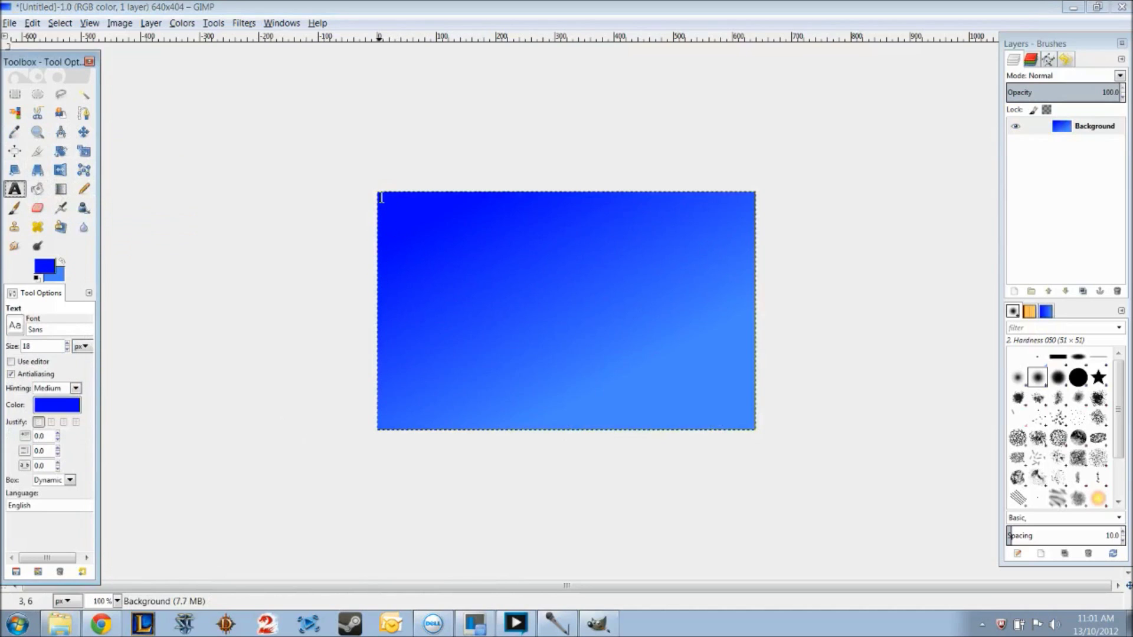
Add 'Thumbnail' text across the top, coloured yellow and sized 117 px
{"action": "left_click_drag", "start_coordinate": [382, 197], "coordinate": [757, 307]}
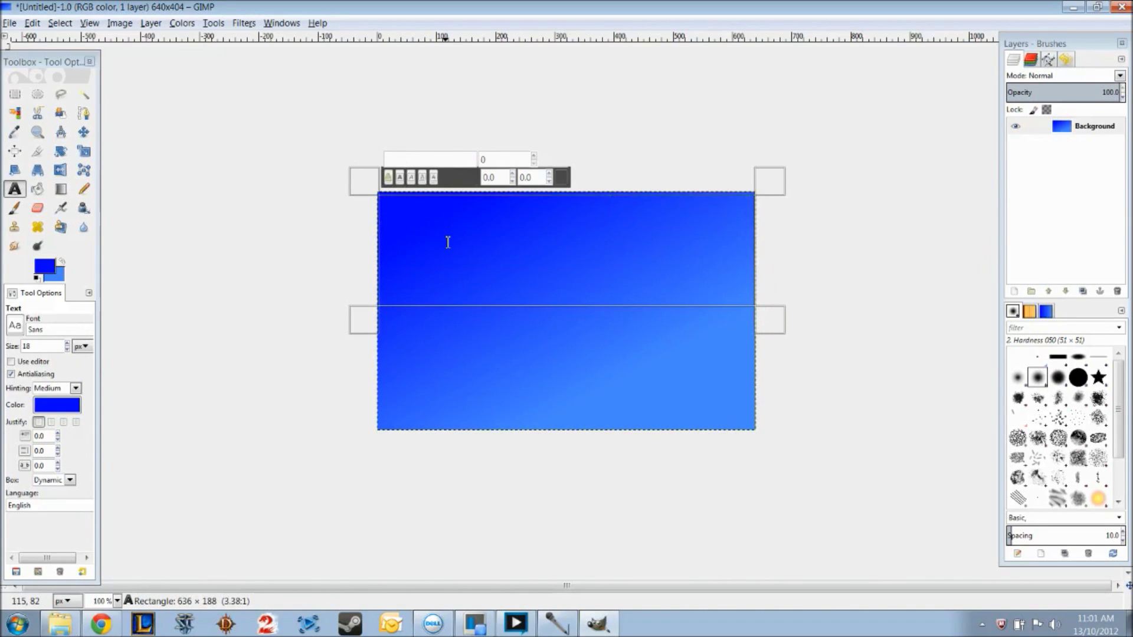
{"action": "type", "text": "Thumbnail"}
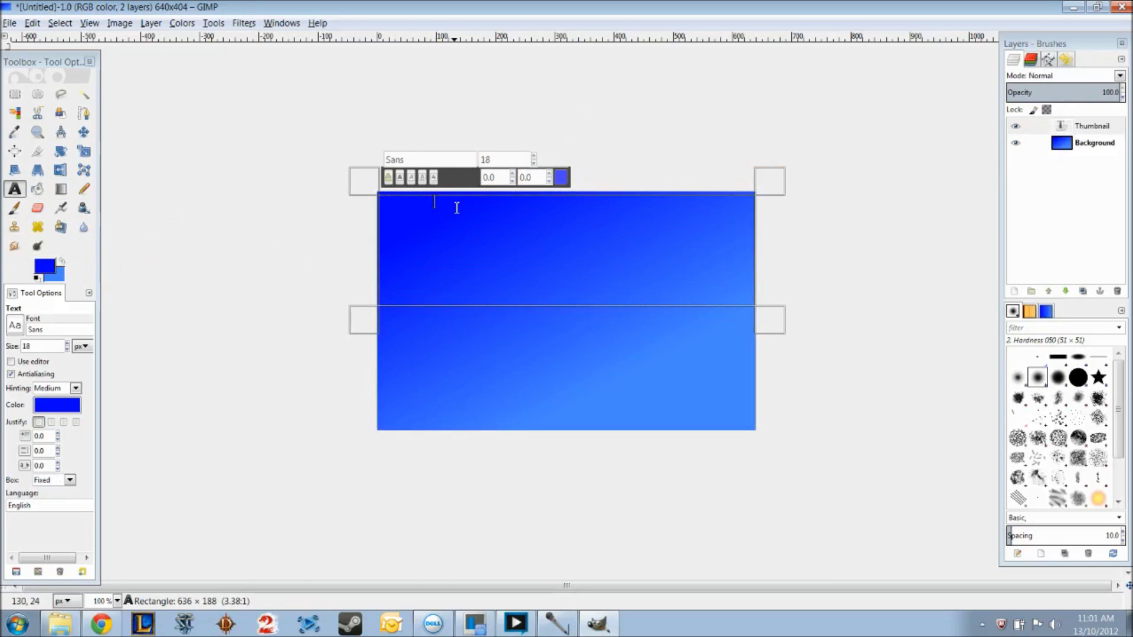
{"action": "left_click", "coordinate": [56, 406]}
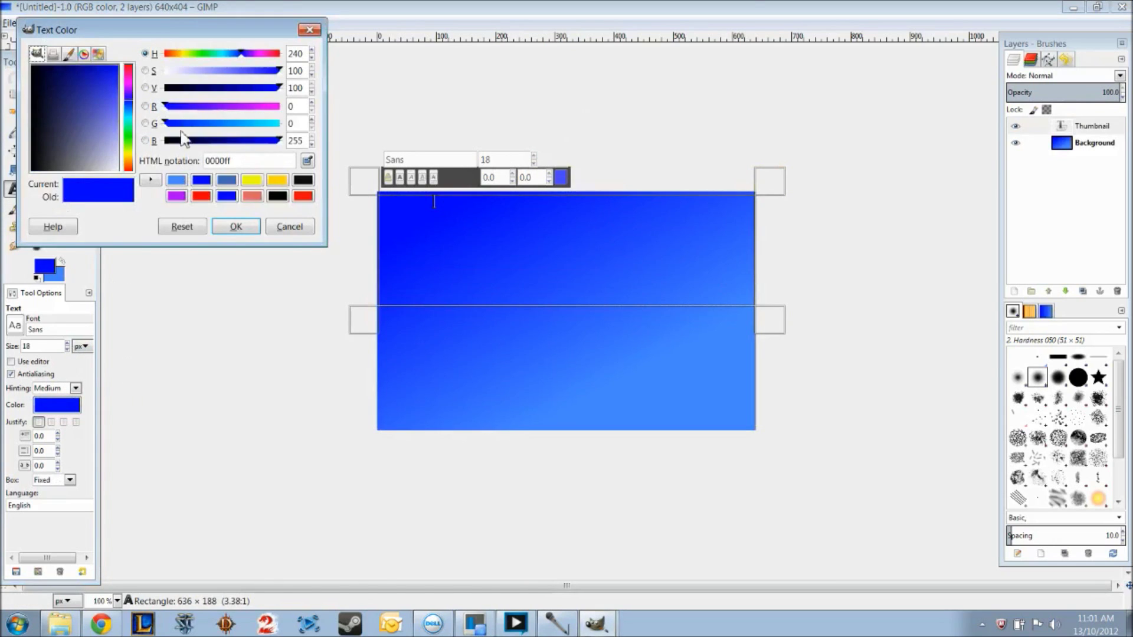
{"action": "left_click", "coordinate": [252, 182]}
{"action": "left_click", "coordinate": [236, 226]}
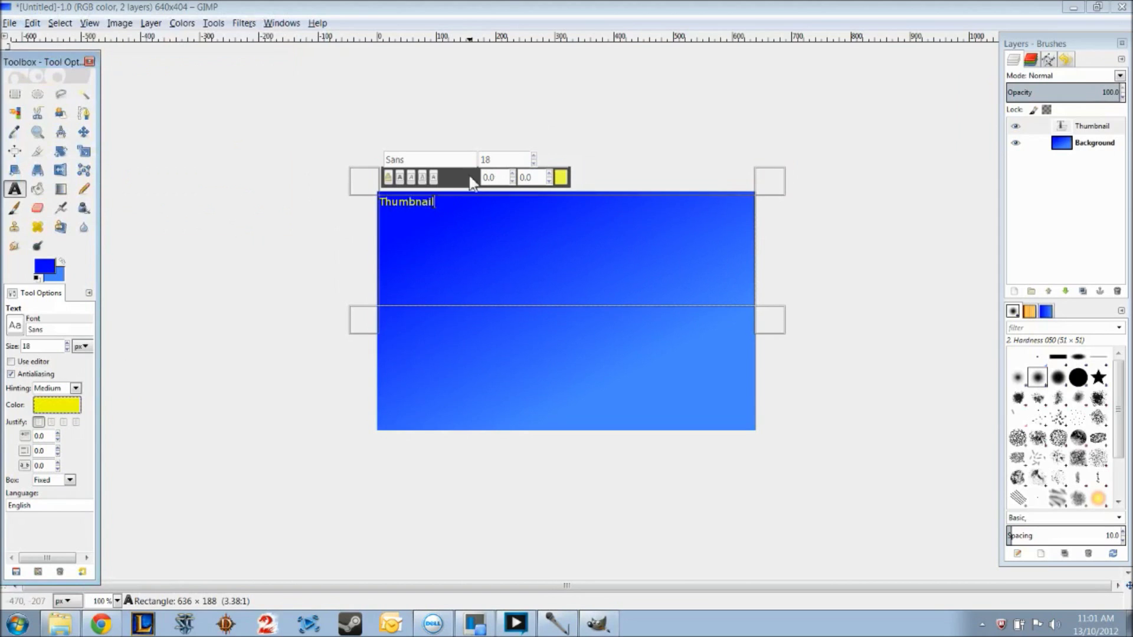
{"action": "left_click_drag", "start_coordinate": [67, 343], "coordinate": [68, 343]}
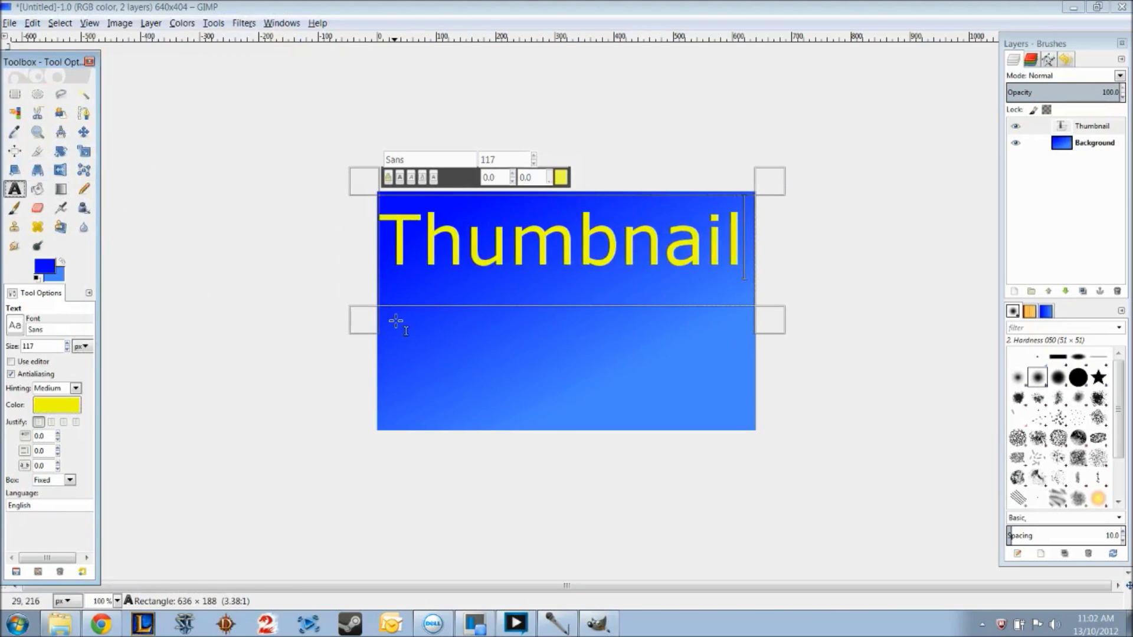
{"action": "left_click", "coordinate": [319, 360]}
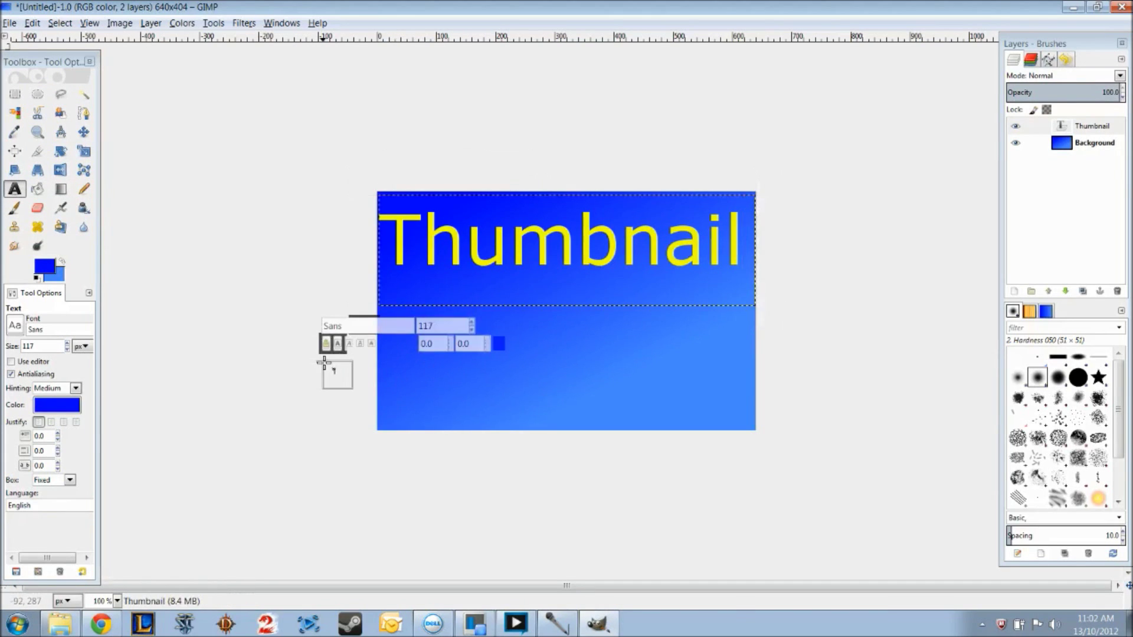
Type 'Tutorial' in a second text box below, colour it yellow, and widen the box
{"action": "left_click_drag", "start_coordinate": [382, 310], "coordinate": [750, 430]}
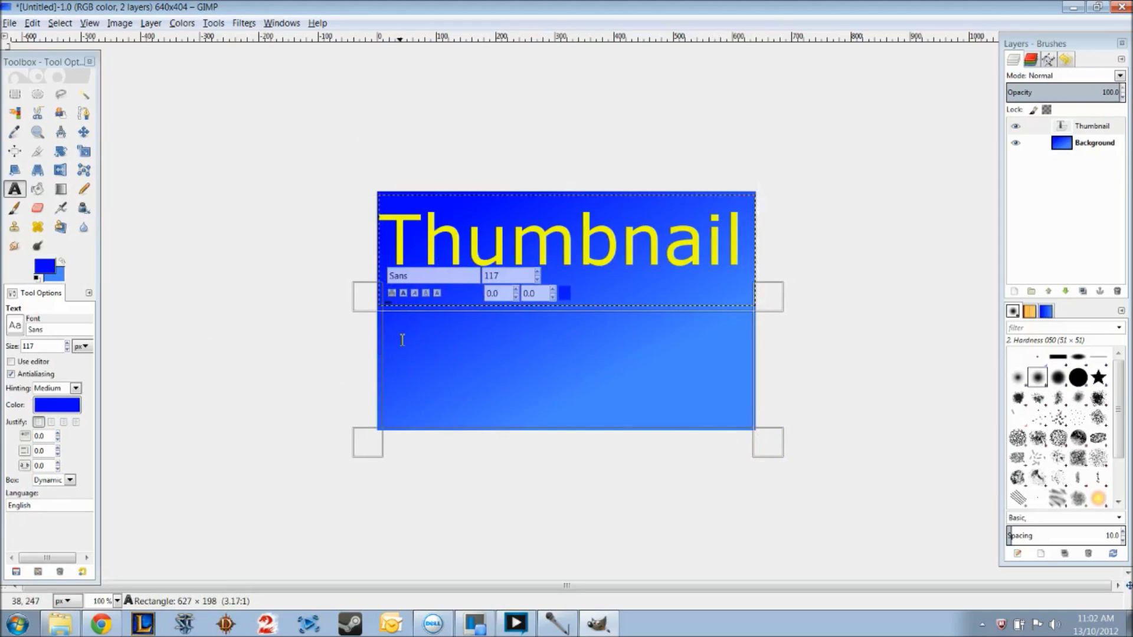
{"action": "type", "text": "T"}
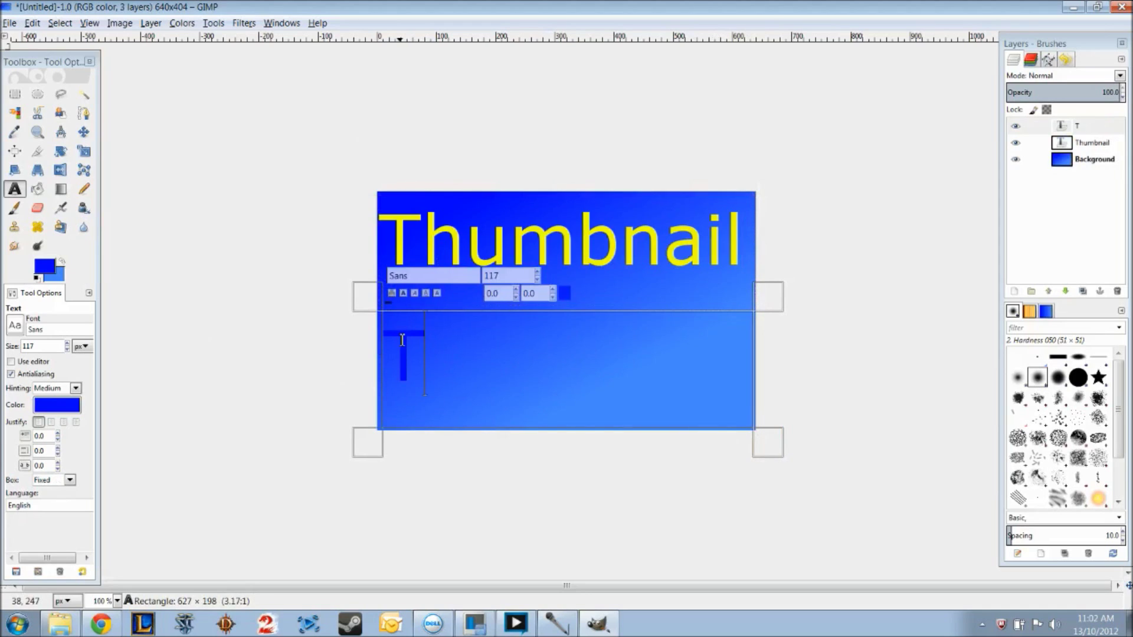
{"action": "type", "text": "utorial"}
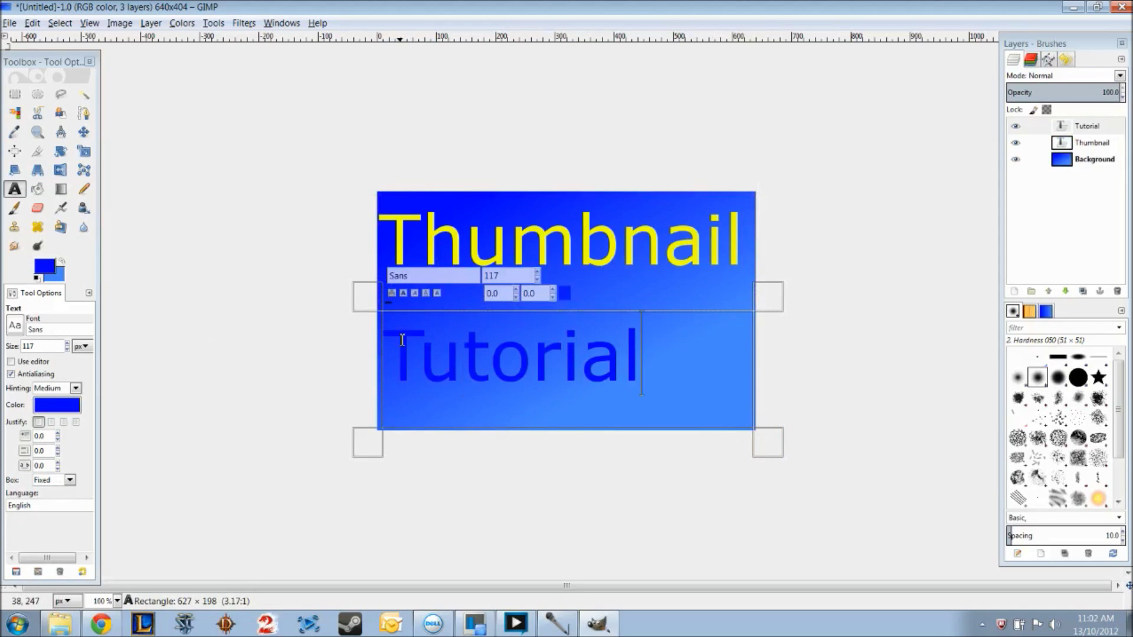
{"action": "left_click", "coordinate": [68, 408]}
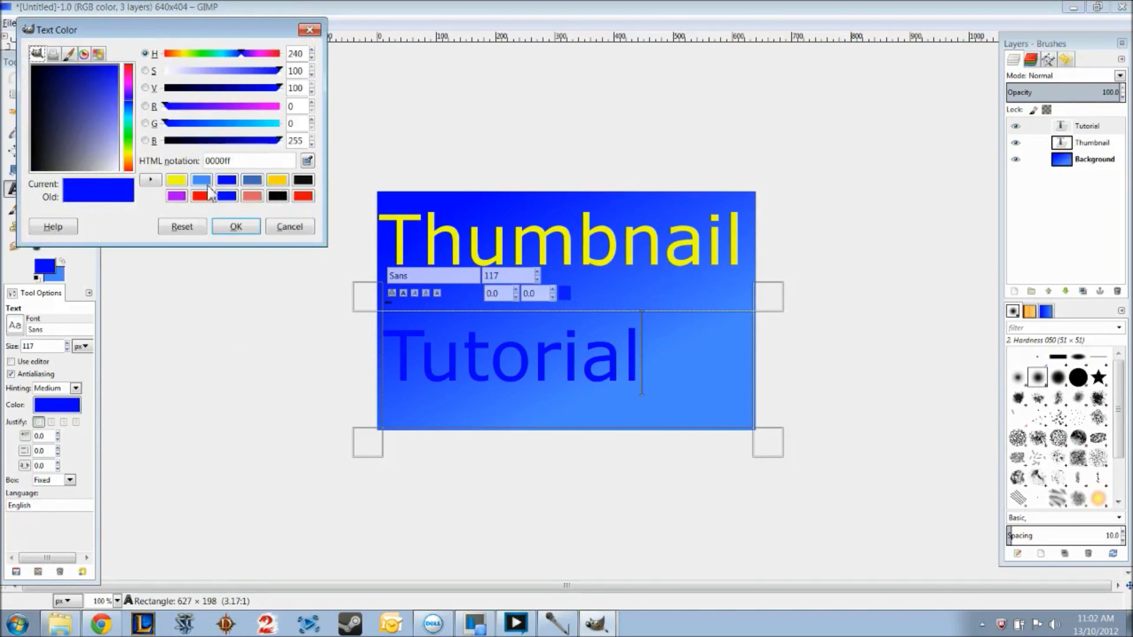
{"action": "left_click", "coordinate": [176, 180]}
{"action": "left_click", "coordinate": [228, 225]}
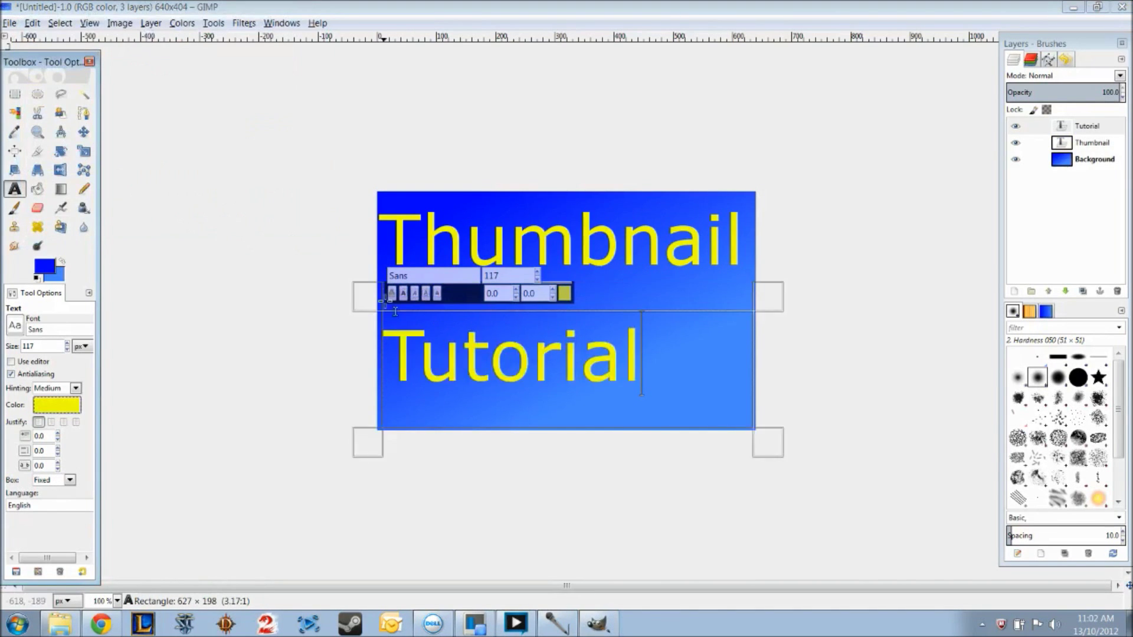
{"action": "left_click", "coordinate": [383, 314]}
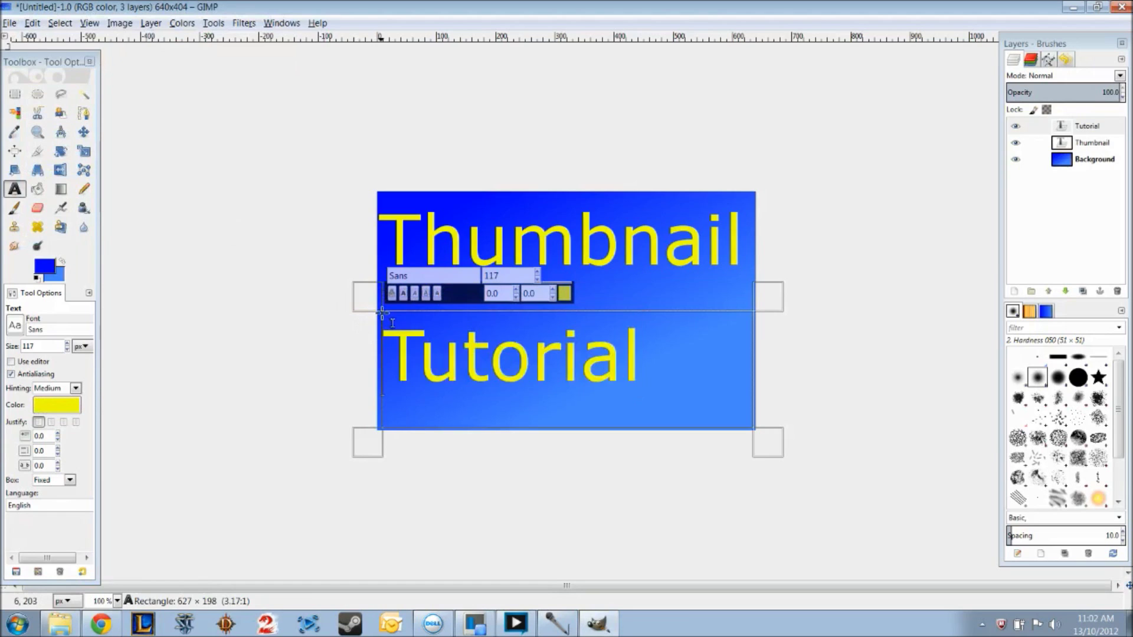
{"action": "left_click_drag", "start_coordinate": [382, 311], "coordinate": [377, 306]}
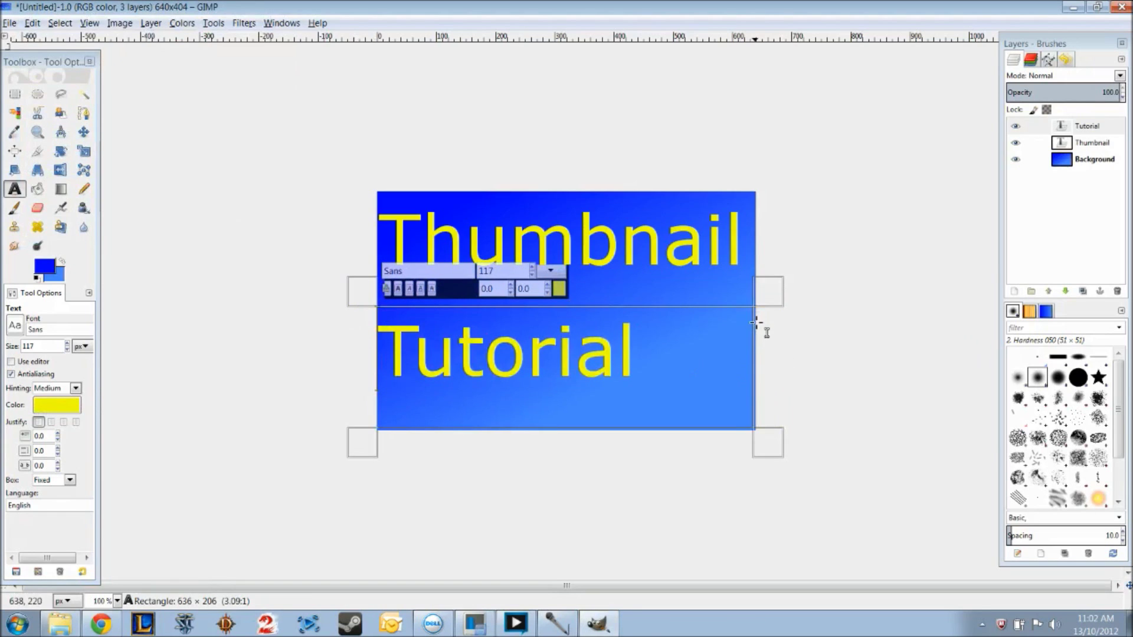
{"action": "left_click_drag", "start_coordinate": [755, 308], "coordinate": [753, 305]}
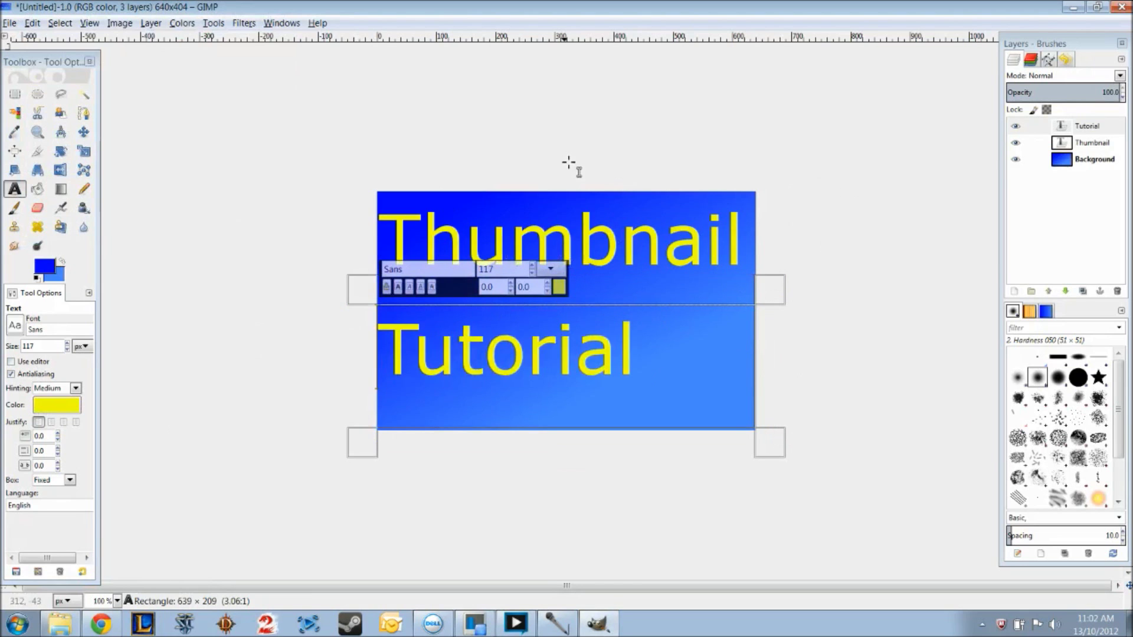
Preview the finished example thumbnail from the desktop, then close it
{"action": "left_click", "coordinate": [100, 623]}
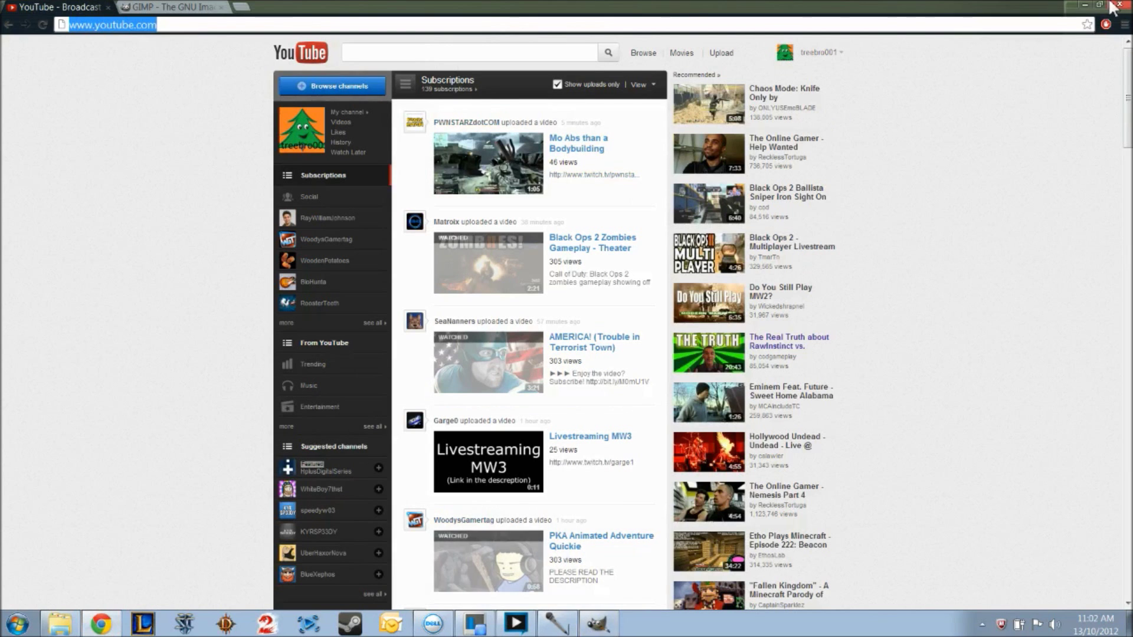
{"action": "left_click", "coordinate": [116, 617]}
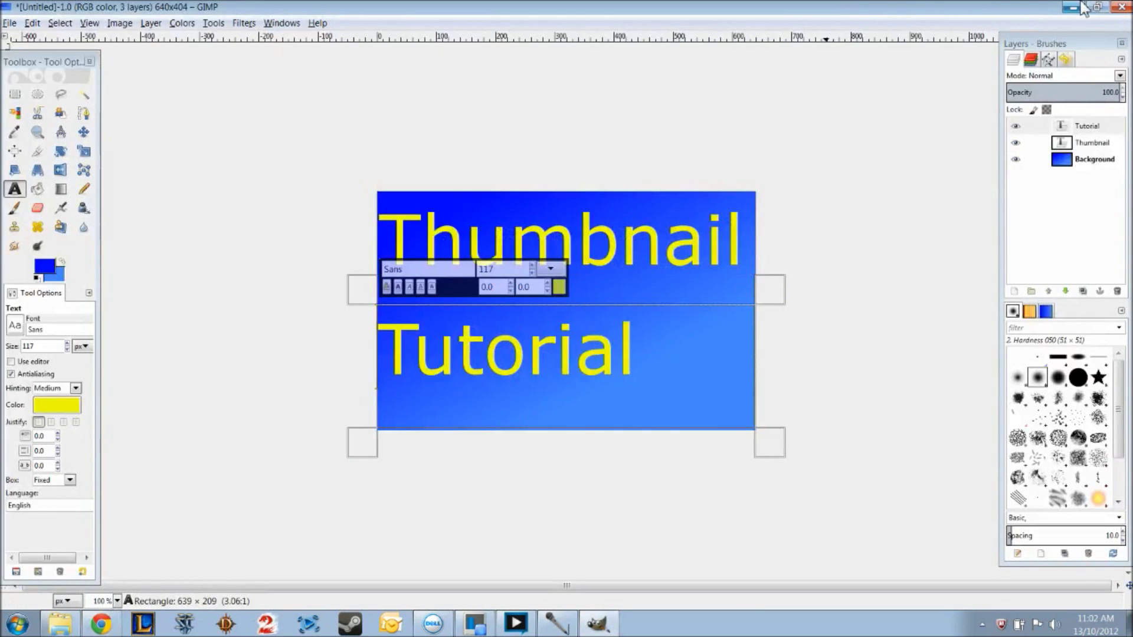
{"action": "left_click", "coordinate": [556, 624]}
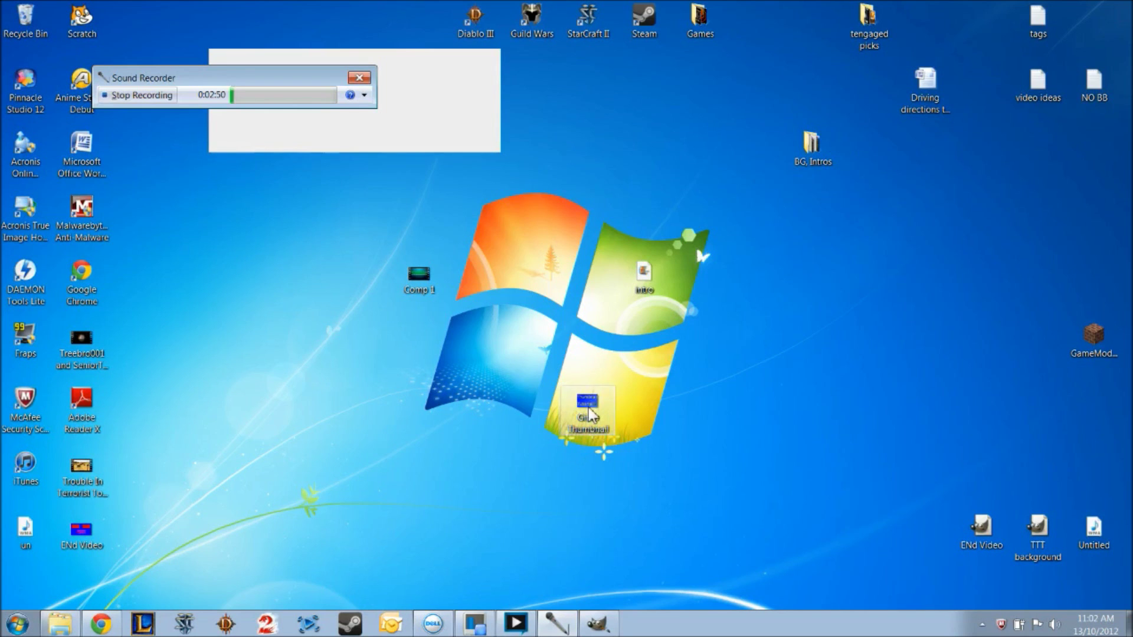
{"action": "double_click", "coordinate": [589, 407]}
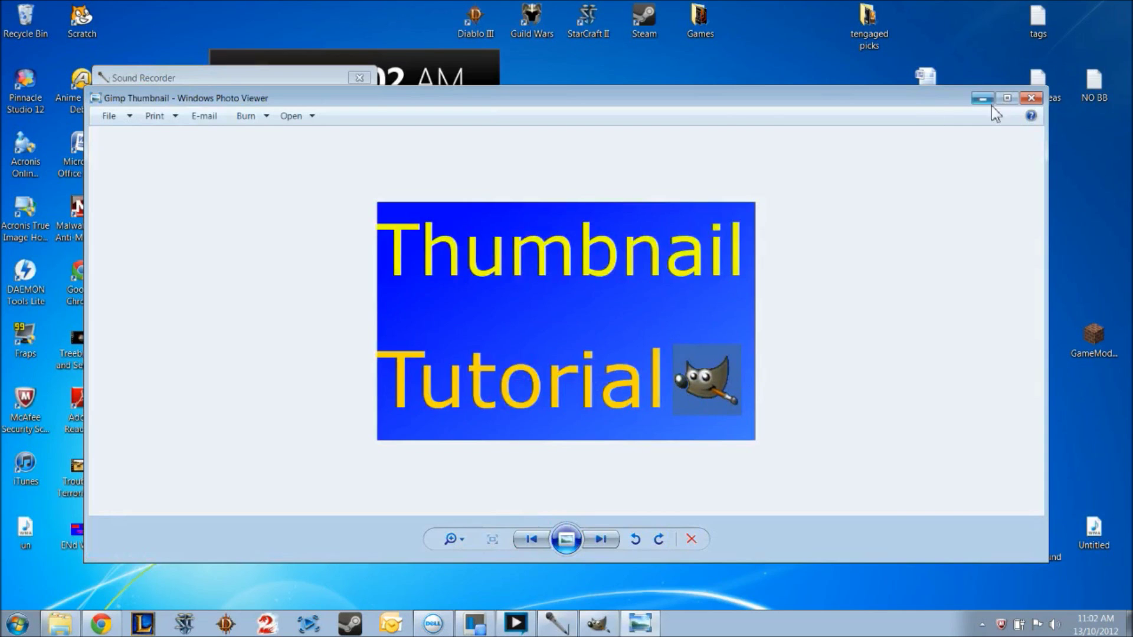
{"action": "left_click", "coordinate": [1036, 100]}
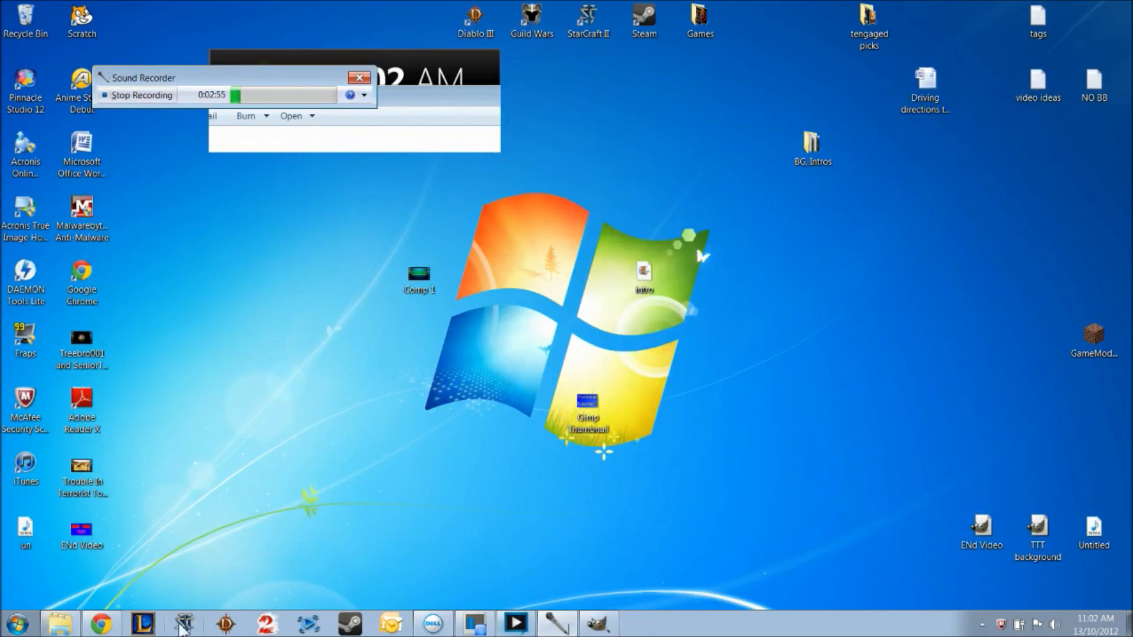
Copy the Wilber mascot image from the gimp.org tab in Chrome
{"action": "left_click", "coordinate": [110, 630]}
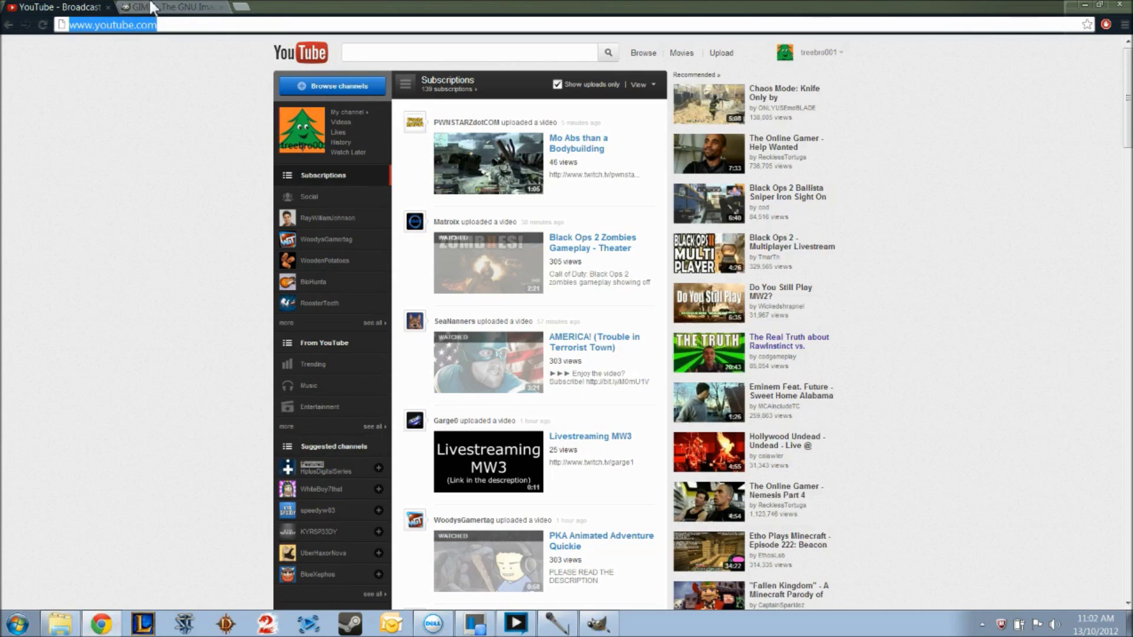
{"action": "left_click", "coordinate": [171, 7]}
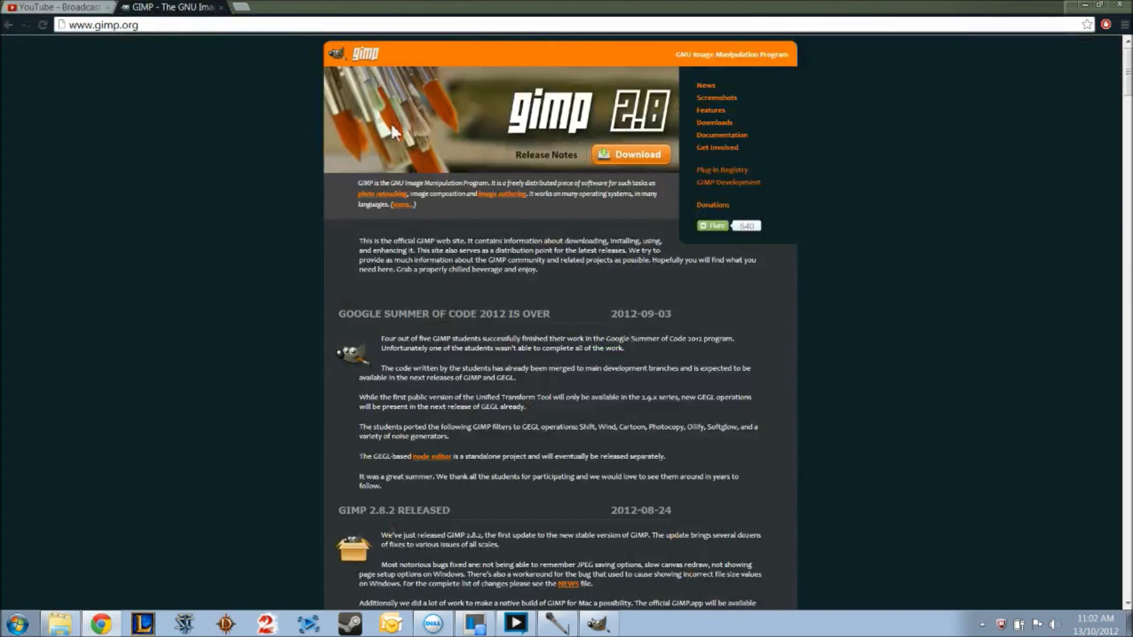
{"action": "right_click", "coordinate": [354, 352]}
{"action": "left_click", "coordinate": [394, 395]}
{"action": "left_click", "coordinate": [597, 623]}
Paste the mascot into the image and move it right of 'Tutorial'
{"action": "right_click", "coordinate": [529, 513]}
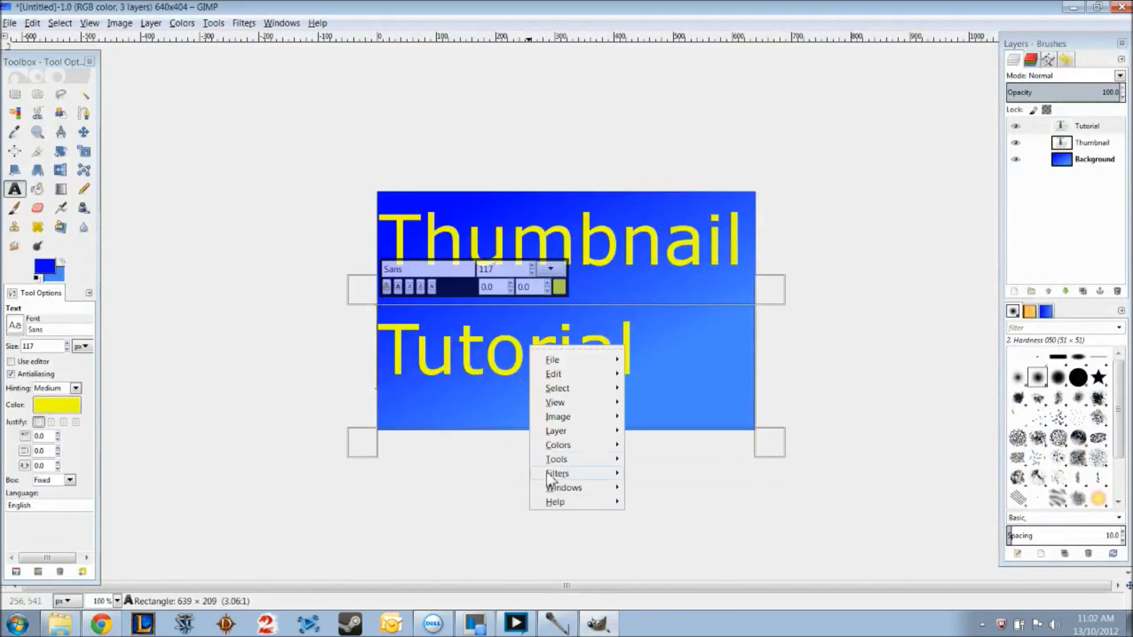
{"action": "mouse_move", "coordinate": [624, 374]}
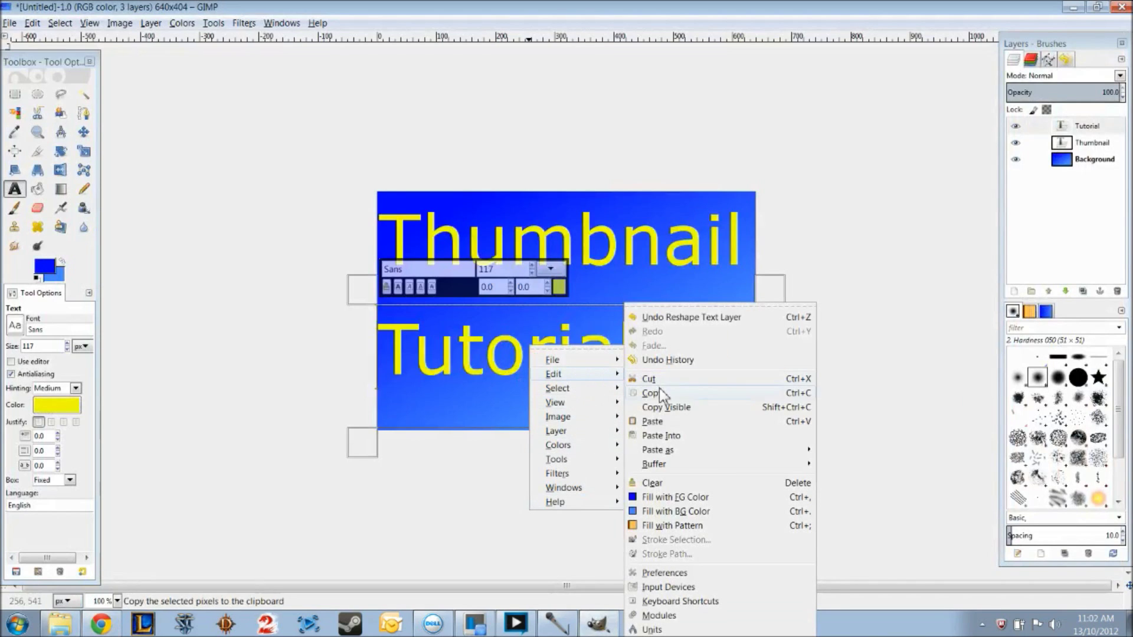
{"action": "left_click", "coordinate": [667, 435]}
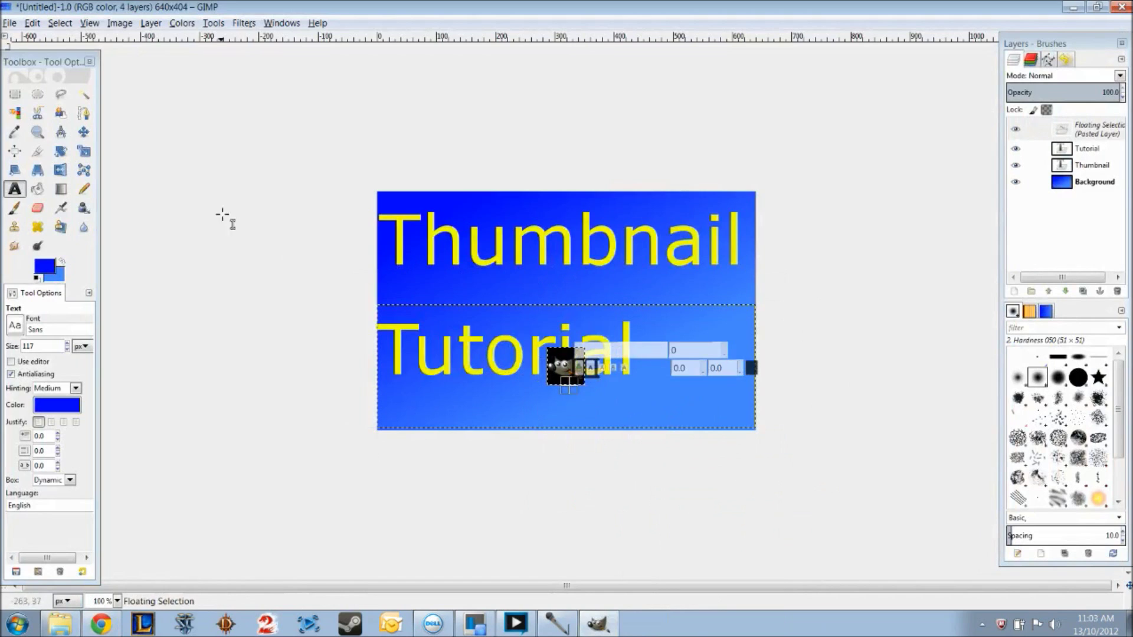
{"action": "left_click", "coordinate": [83, 132]}
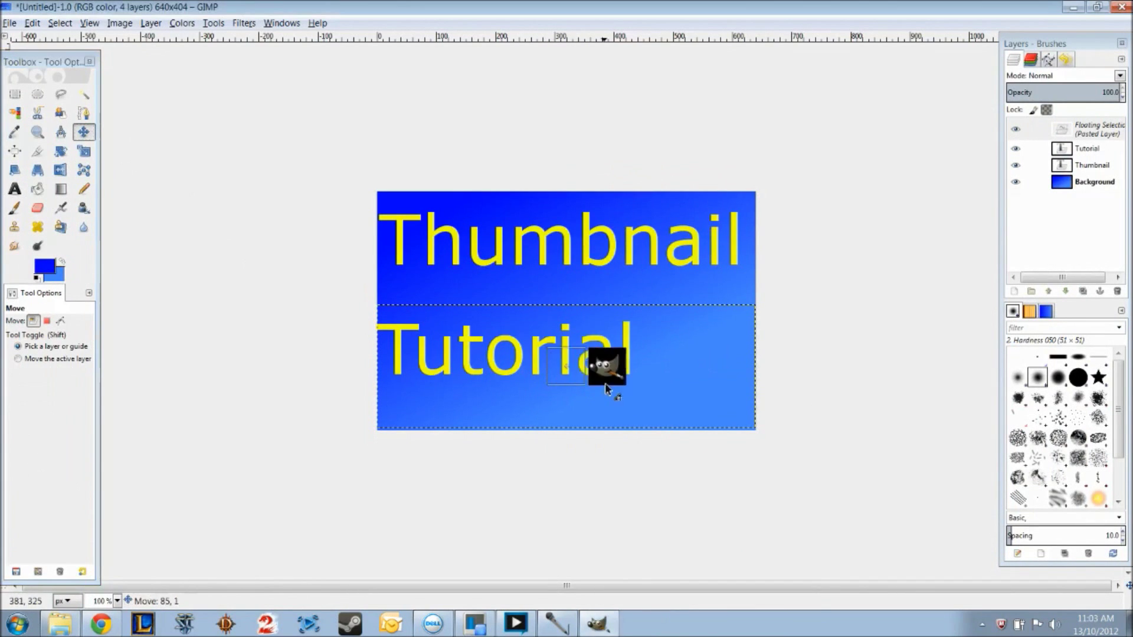
{"action": "left_click_drag", "start_coordinate": [604, 384], "coordinate": [648, 349]}
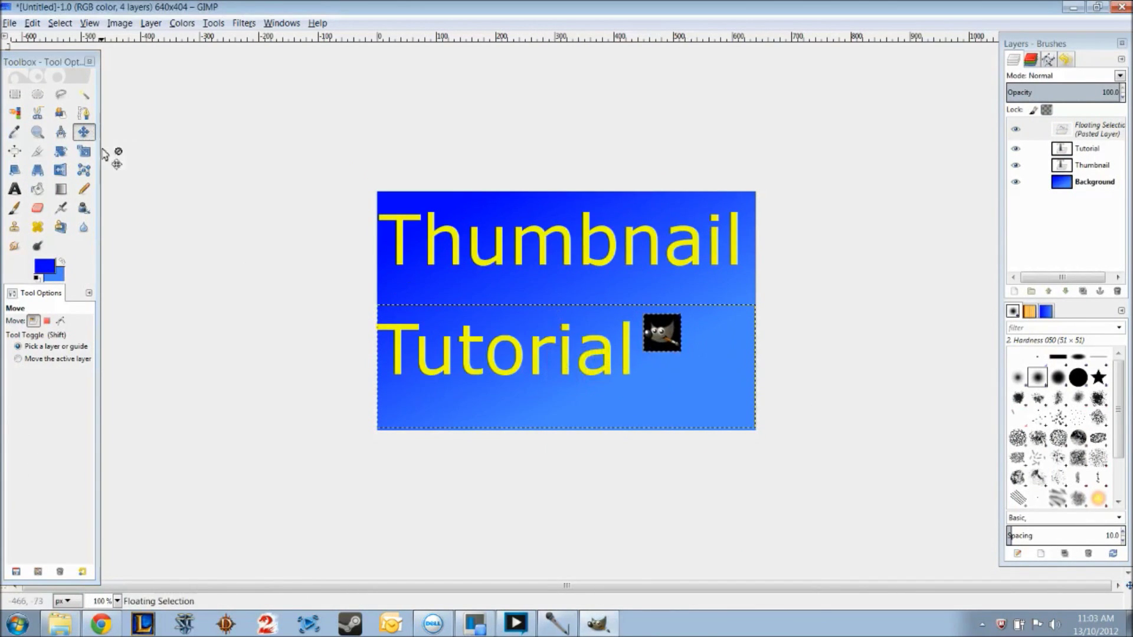
Scale the mascot to 148×154 px and nudge it slightly right and down
{"action": "left_click", "coordinate": [83, 151]}
{"action": "left_click", "coordinate": [684, 357]}
{"action": "left_click_drag", "start_coordinate": [690, 361], "coordinate": [737, 411]}
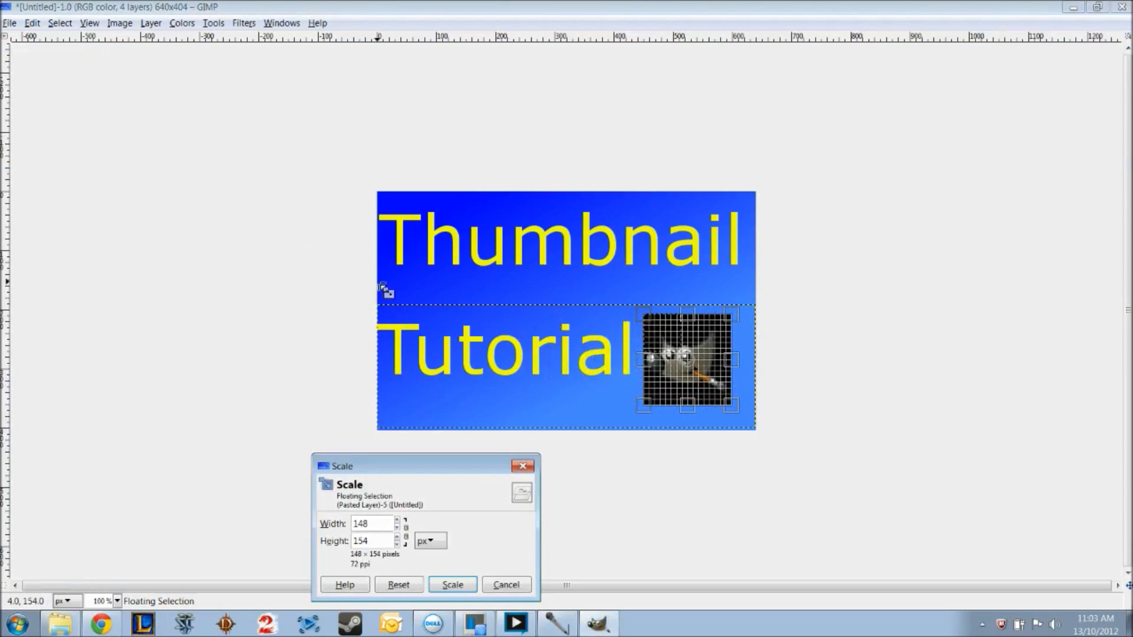
{"action": "left_click", "coordinate": [452, 585]}
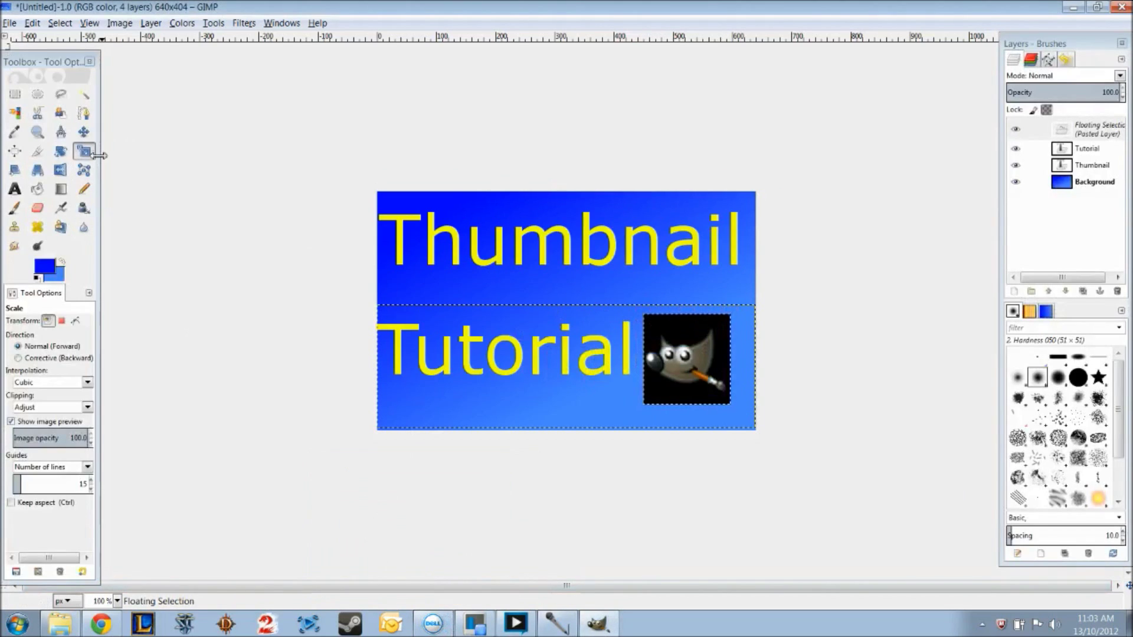
{"action": "left_click", "coordinate": [85, 133]}
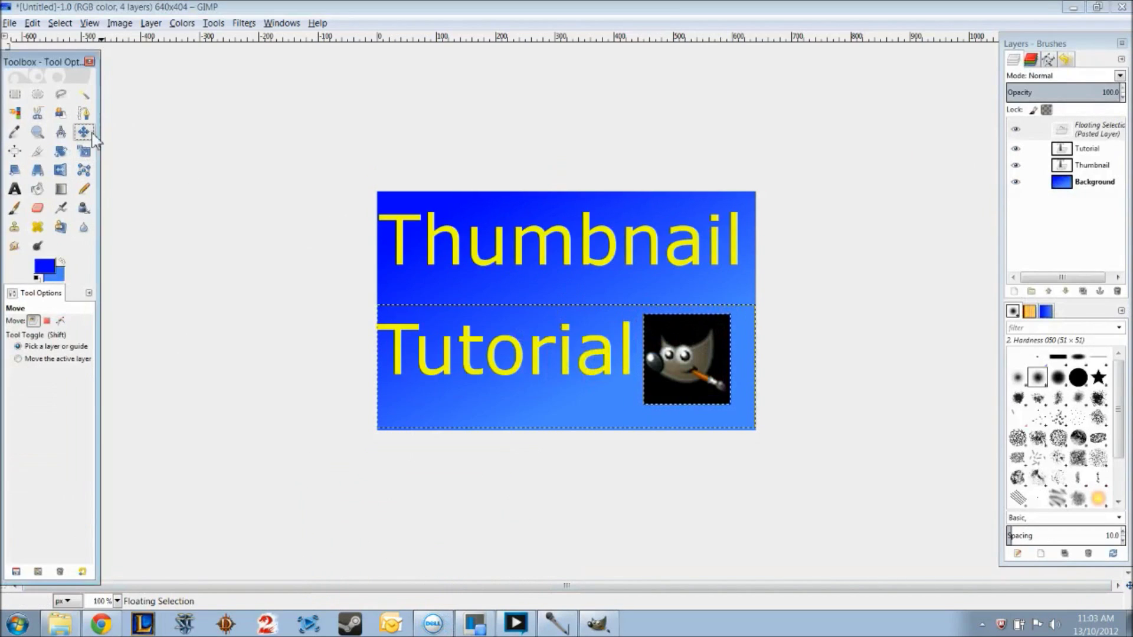
{"action": "left_click_drag", "start_coordinate": [700, 406], "coordinate": [708, 412]}
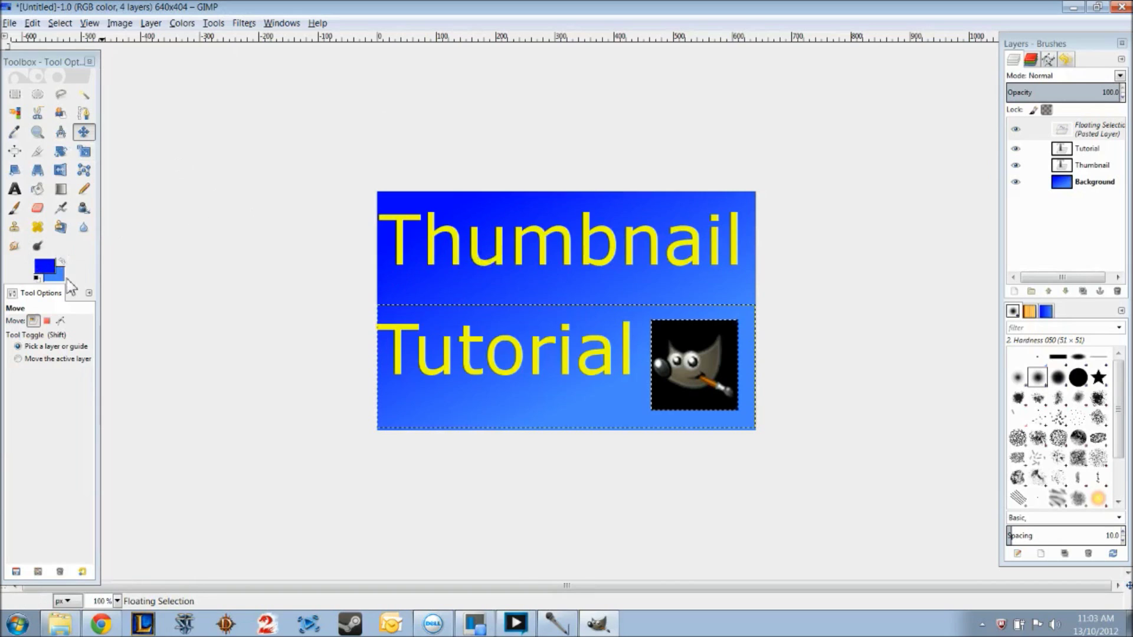
Bucket-fill the mascot's black backdrop with light blue 4687ff
{"action": "left_click", "coordinate": [46, 267]}
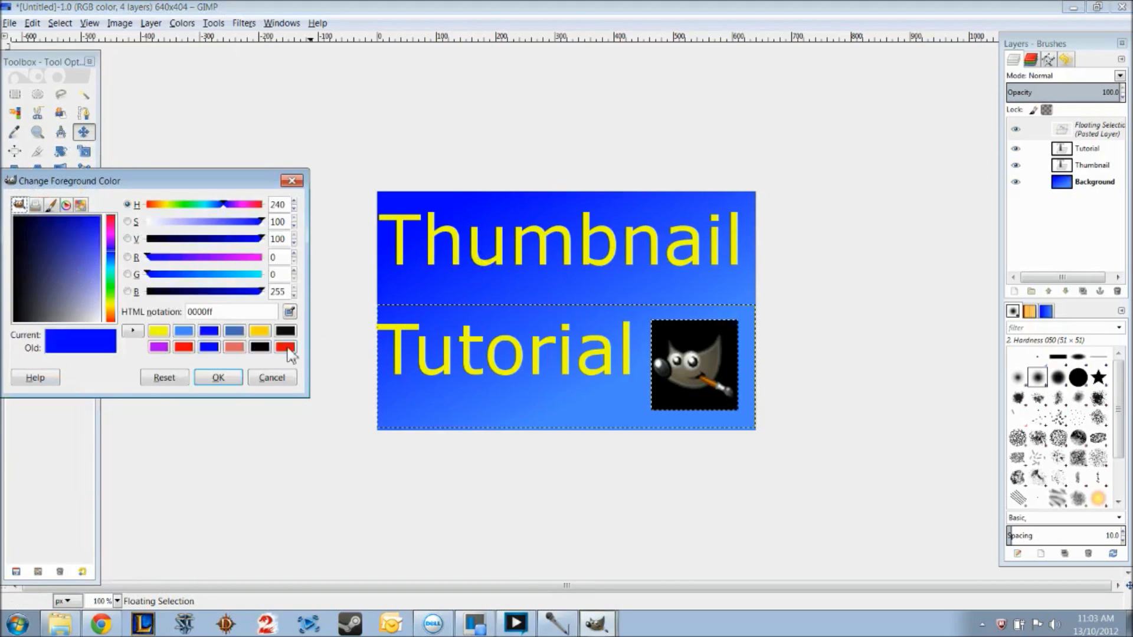
{"action": "left_click", "coordinate": [192, 334]}
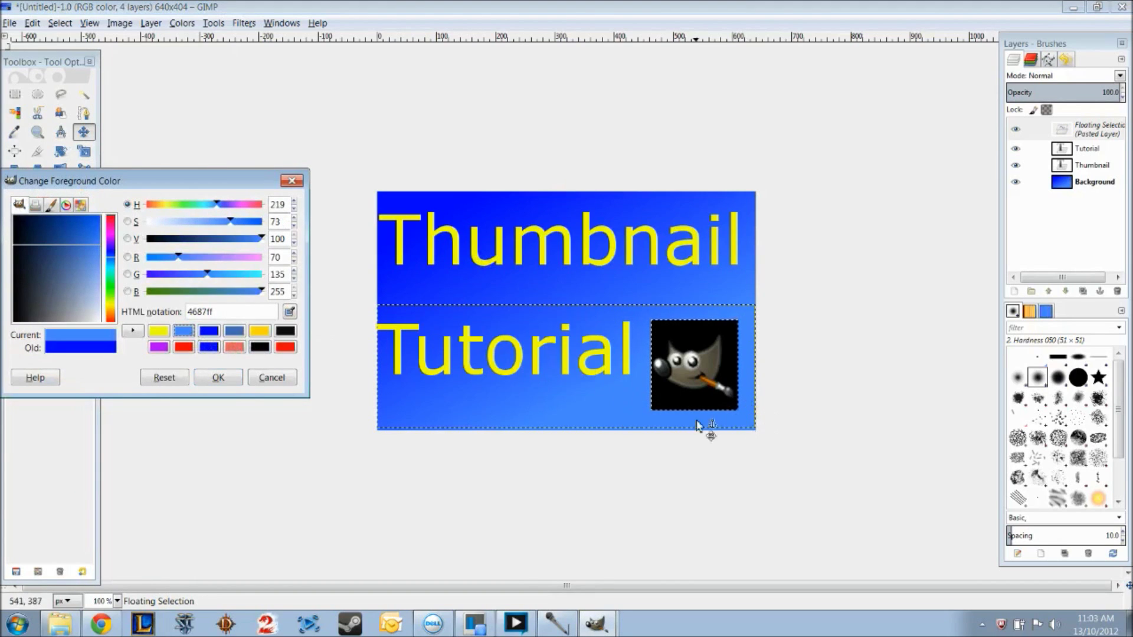
{"action": "left_click", "coordinate": [218, 378]}
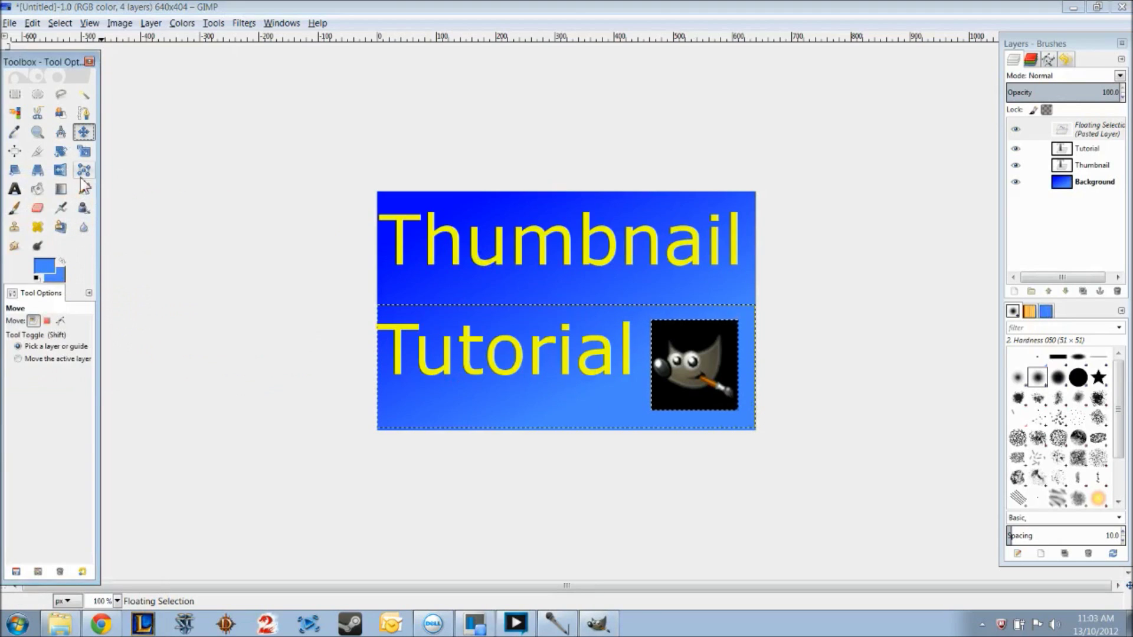
{"action": "left_click", "coordinate": [37, 189]}
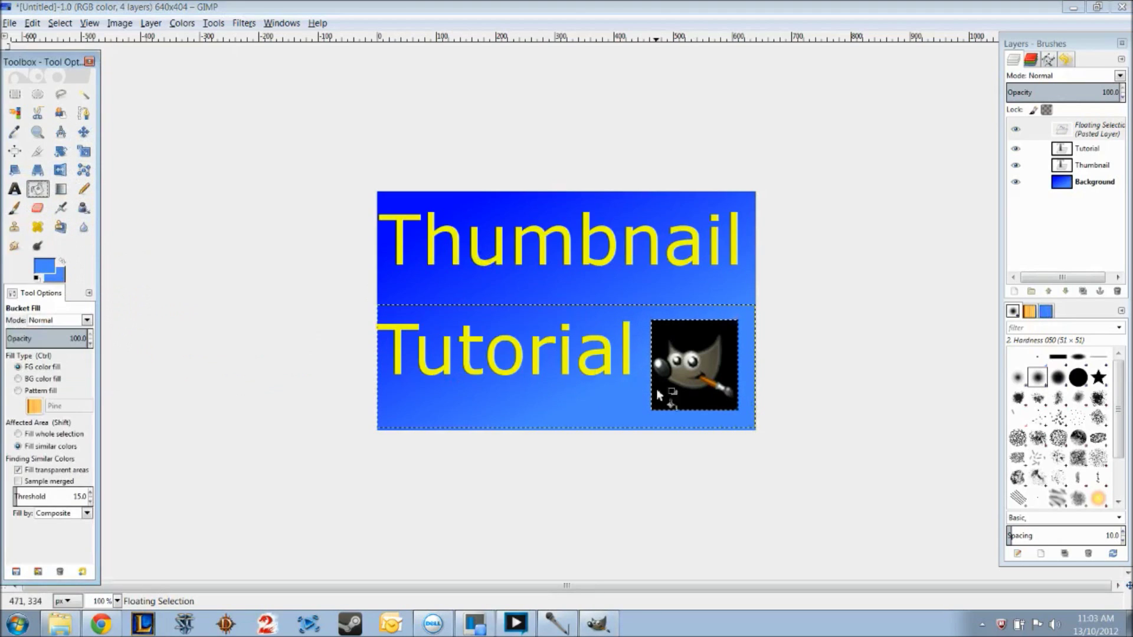
{"action": "left_click", "coordinate": [683, 399]}
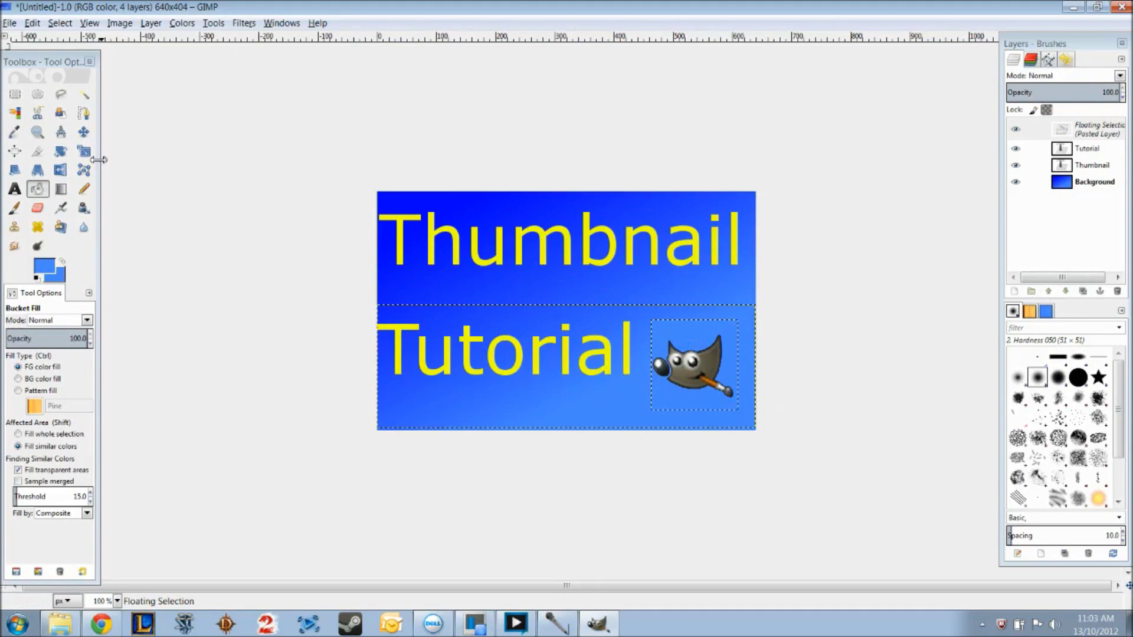
Nudge the mascot slightly down and right with the Move tool
{"action": "left_click", "coordinate": [83, 170]}
{"action": "left_click", "coordinate": [84, 136]}
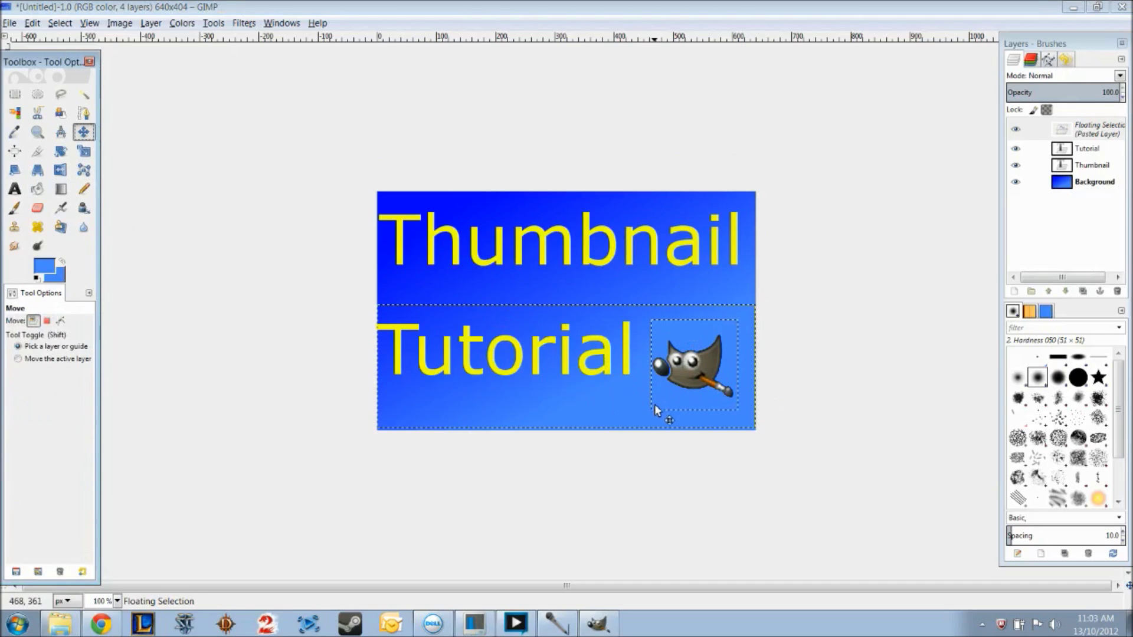
{"action": "mouse_move", "coordinate": [652, 408]}
{"action": "left_mouse_down"}
{"action": "mouse_move", "coordinate": [659, 416]}
{"action": "mouse_move", "coordinate": [645, 401]}
{"action": "mouse_move", "coordinate": [656, 411]}
{"action": "left_mouse_up"}
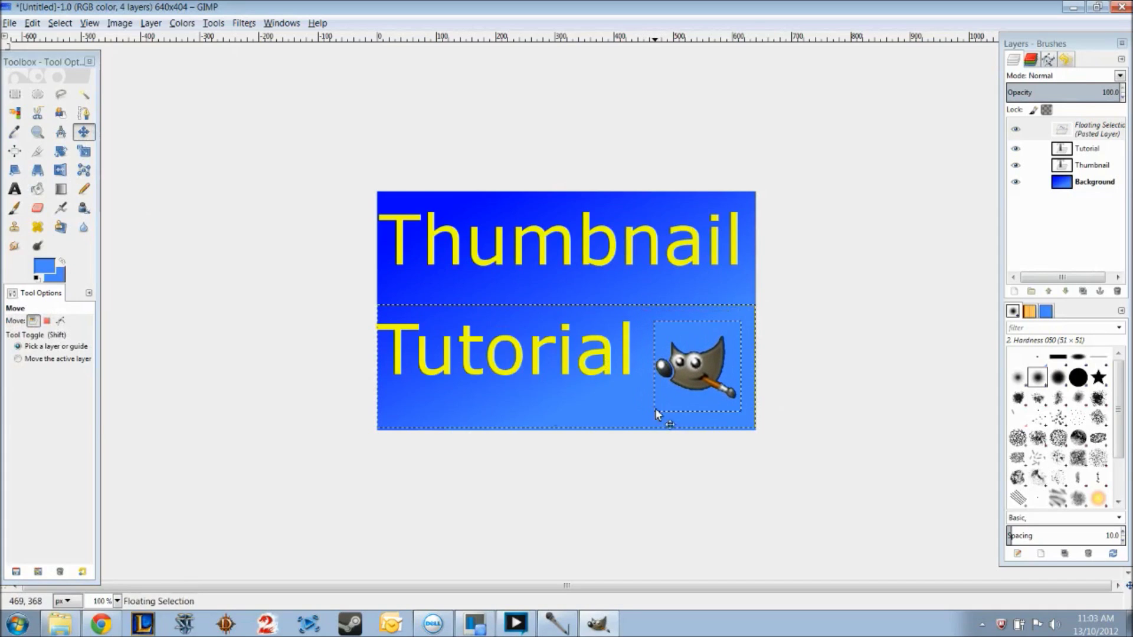
{"action": "left_click", "coordinate": [10, 23]}
Export to the Desktop as Gimp Thumbnail.png, overwriting the old file and accepting the PNG settings
{"action": "mouse_move", "coordinate": [32, 23]}
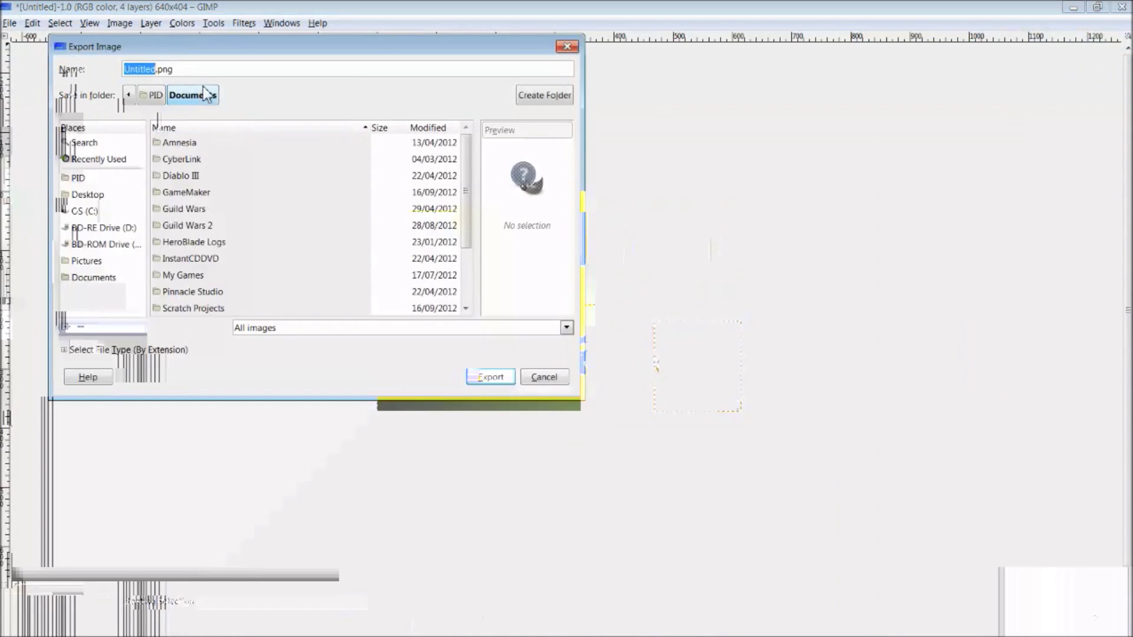
{"action": "type", "text": "G"}
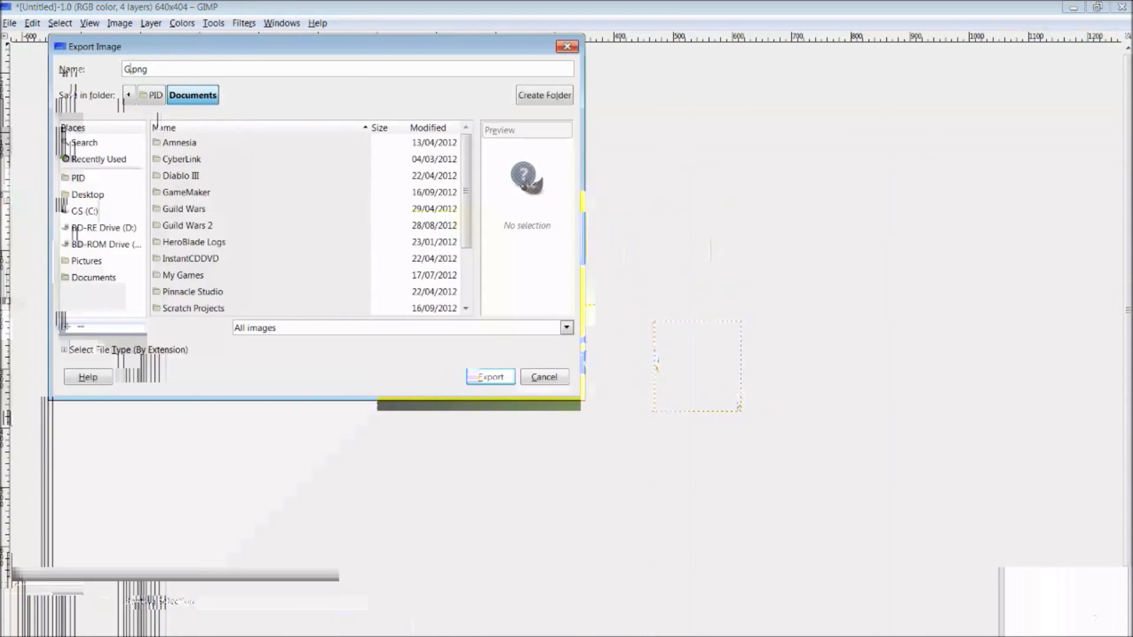
{"action": "type", "text": "imp"}
{"action": "key", "text": "BackSpace"}
{"action": "key", "text": "BackSpace"}
{"action": "key", "text": "BackSpace"}
{"action": "key", "text": "BackSpace"}
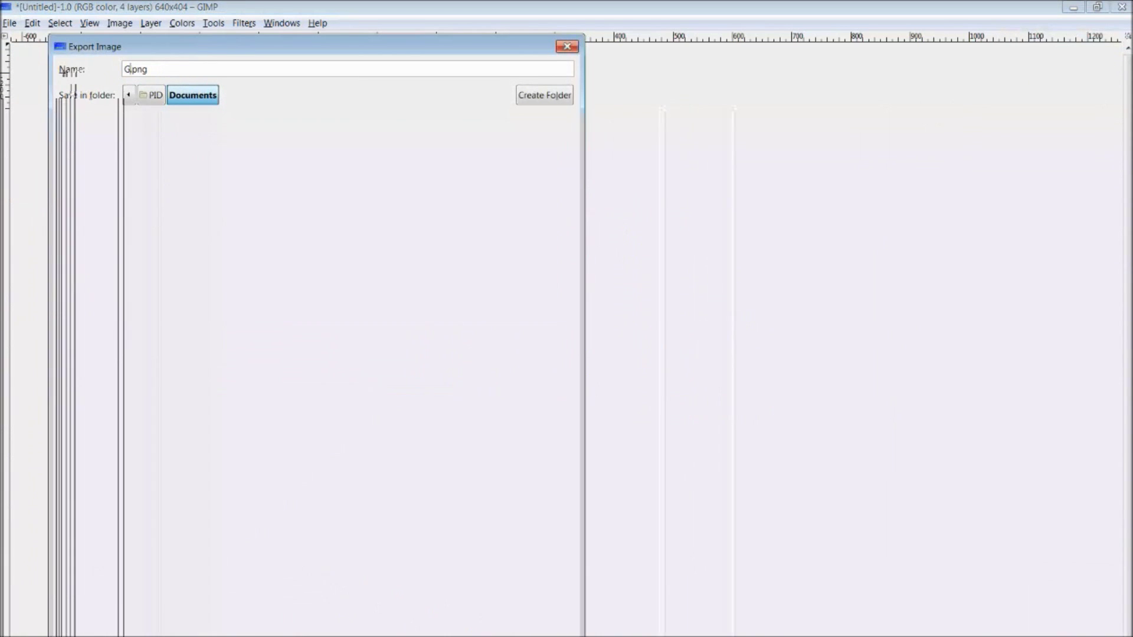
{"action": "left_click", "coordinate": [100, 198]}
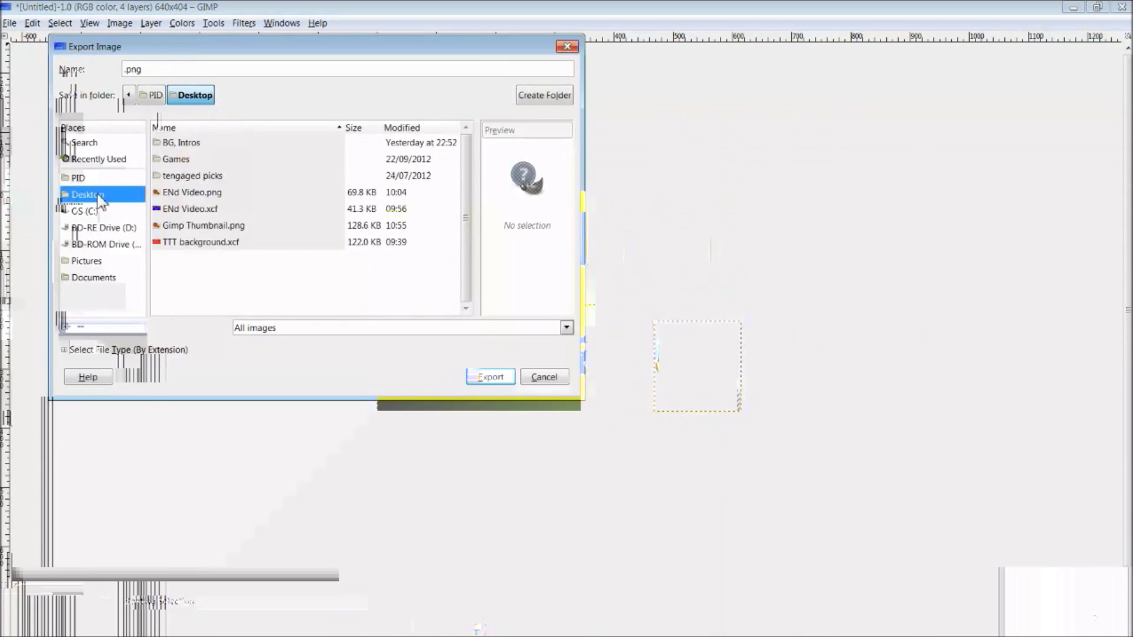
{"action": "left_click", "coordinate": [125, 69]}
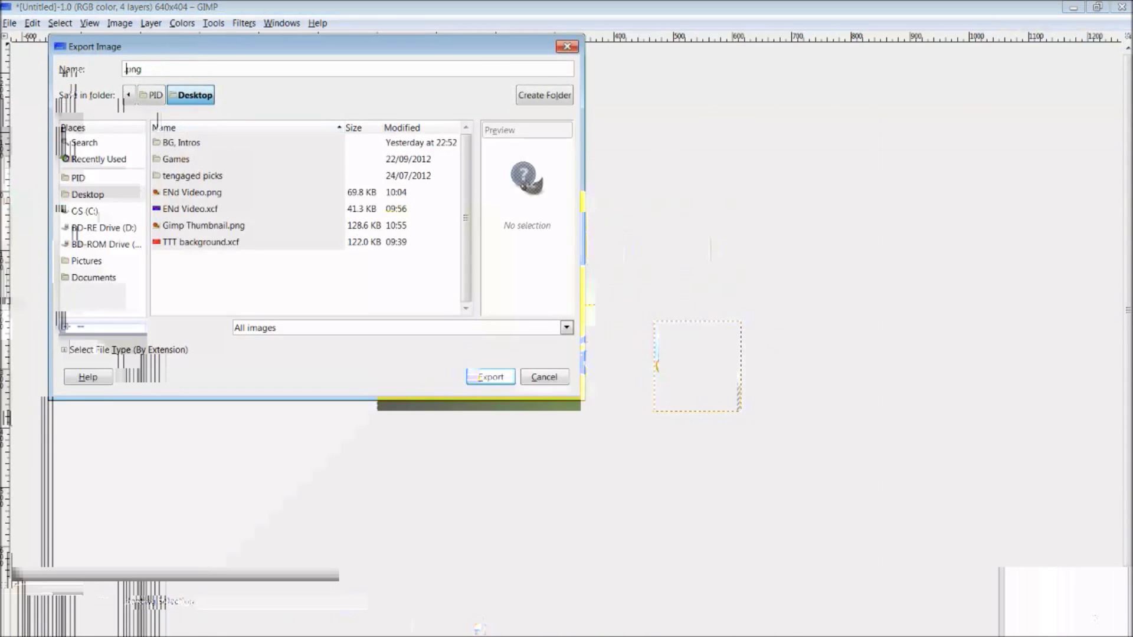
{"action": "key", "text": "Home"}
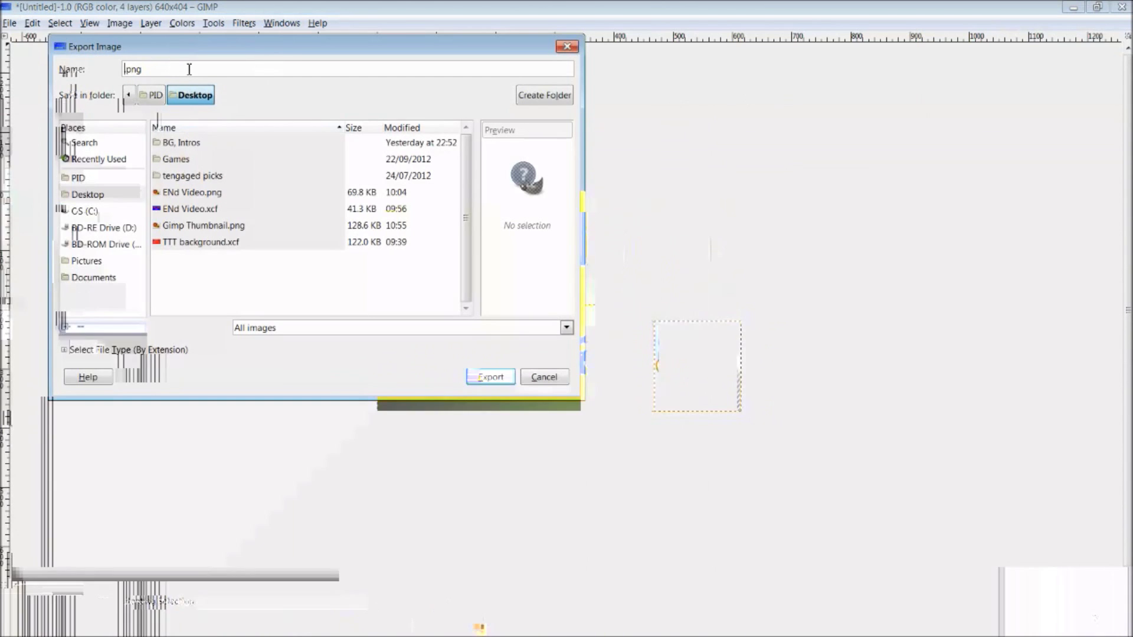
{"action": "type", "text": "Gimp Thumbnail"}
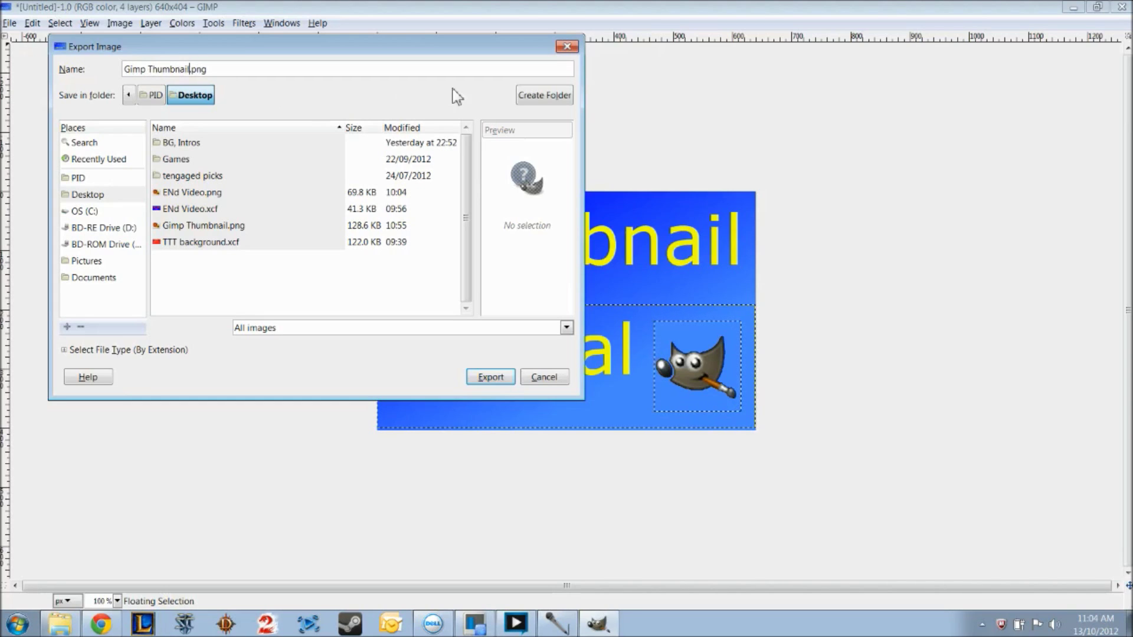
{"action": "left_click", "coordinate": [467, 378]}
{"action": "left_click", "coordinate": [377, 282]}
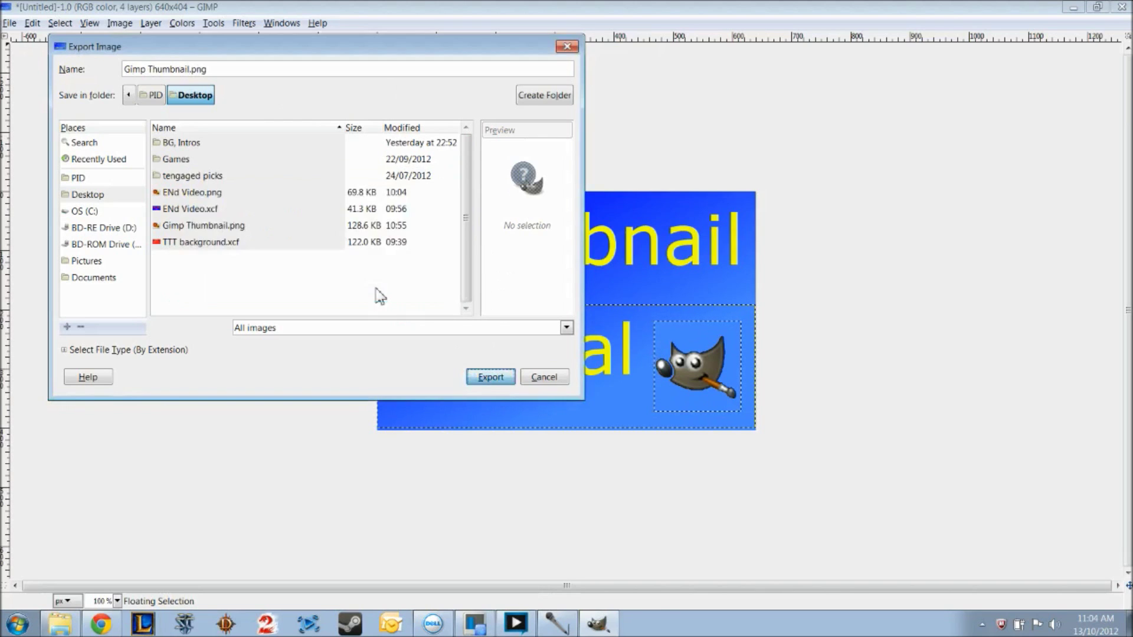
{"action": "left_click", "coordinate": [216, 325]}
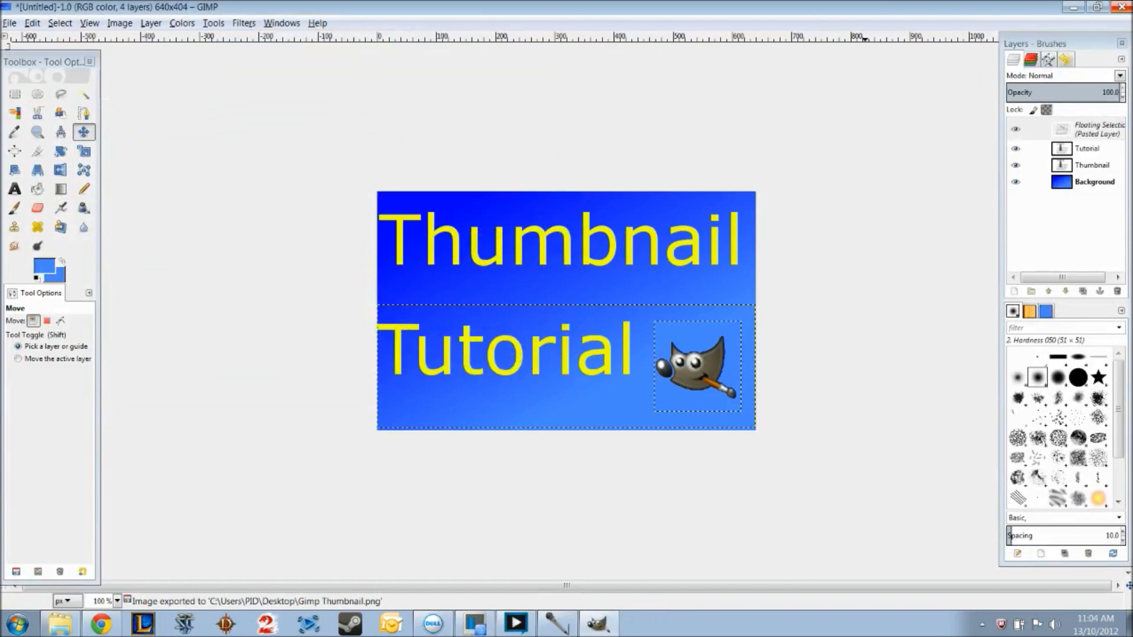
Minimize GIMP and Chrome, view Gimp Thumbnail.png from the desktop in Photo Viewer, then close it
{"action": "left_click", "coordinate": [1072, 7]}
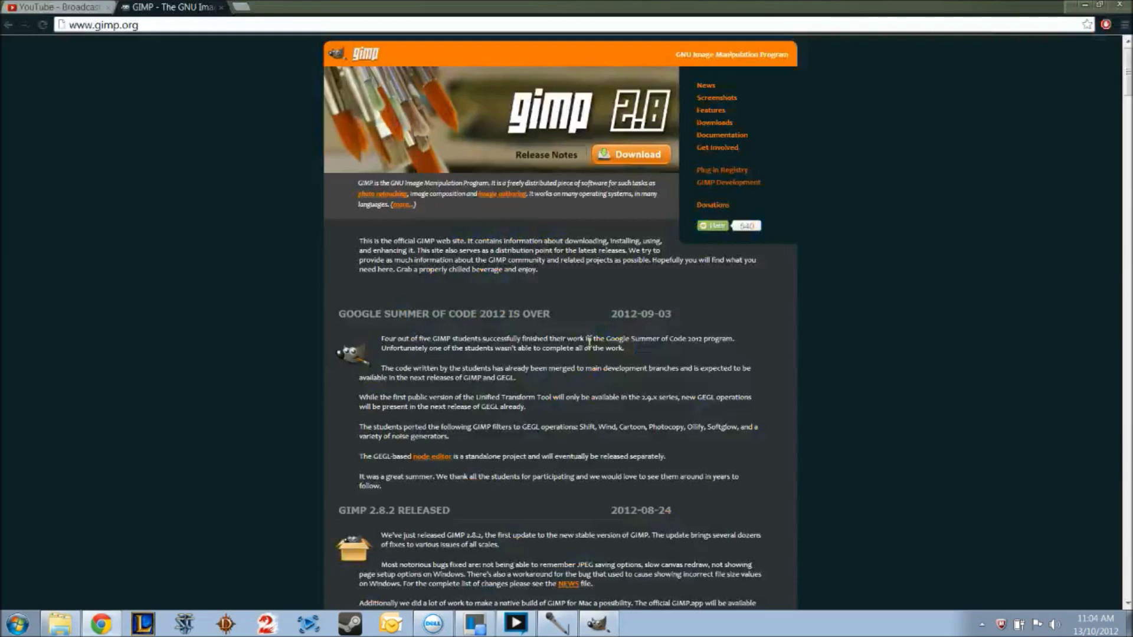
{"action": "left_click", "coordinate": [1084, 5]}
{"action": "double_click", "coordinate": [580, 409]}
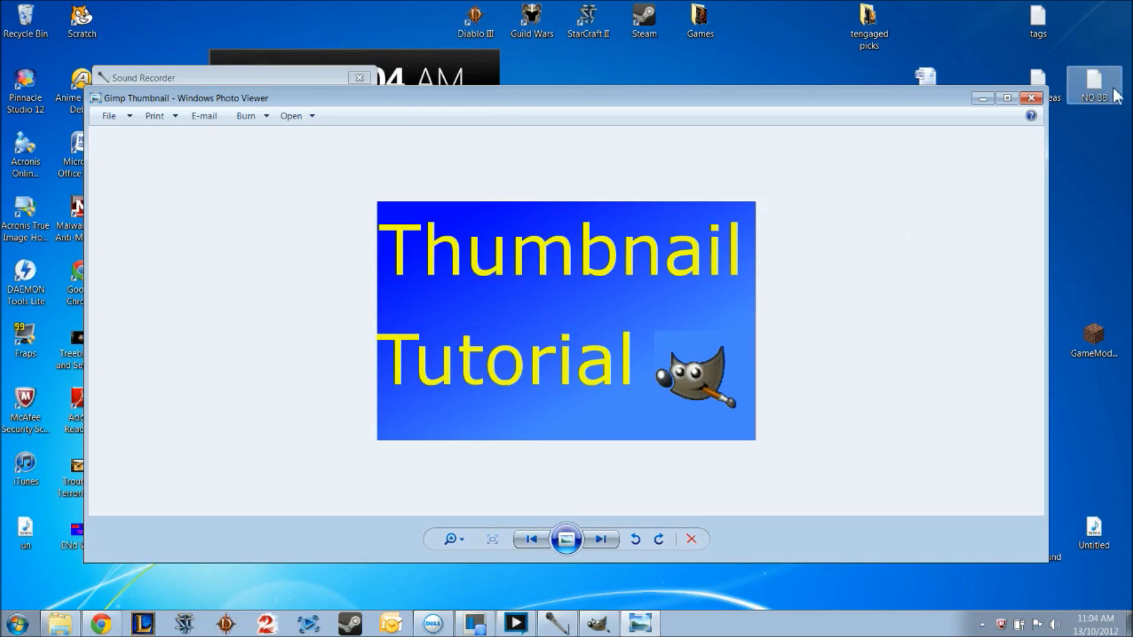
{"action": "left_click", "coordinate": [1033, 99]}
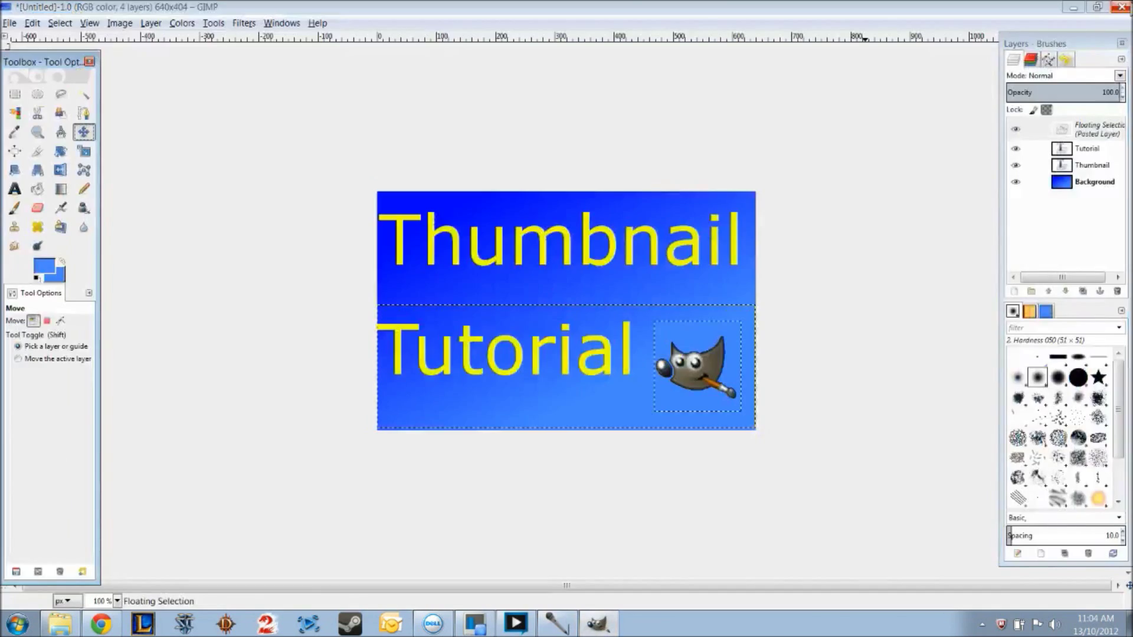
Close the untitled image without saving, quit GIMP, and close Chrome's gimp.org tab
{"action": "key", "text": "ctrl+w"}
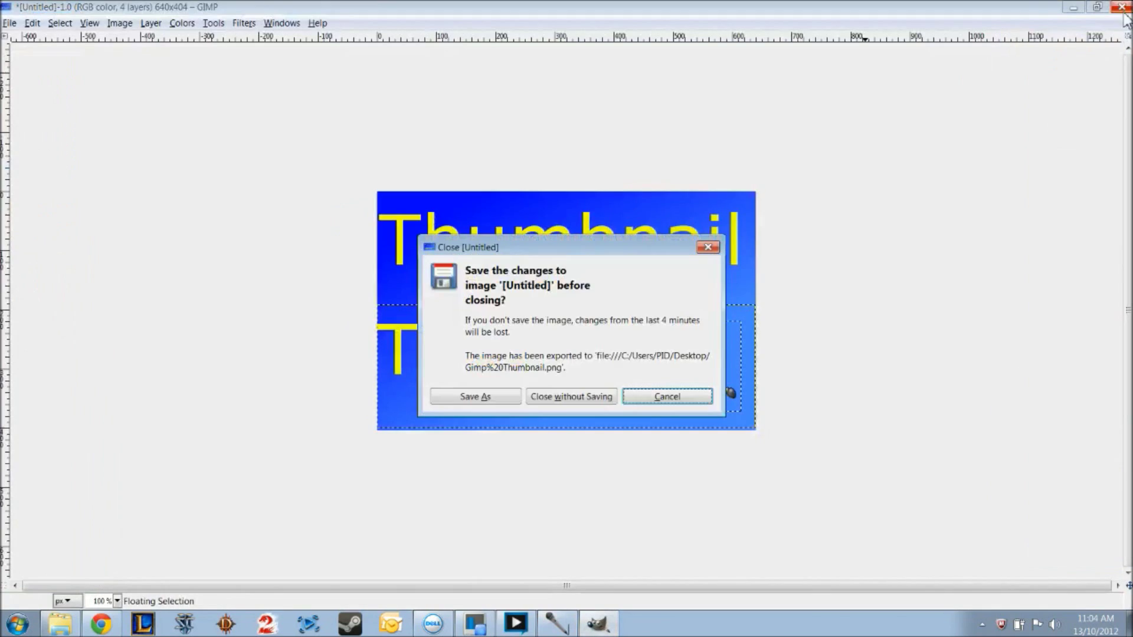
{"action": "left_click", "coordinate": [568, 396]}
{"action": "left_click", "coordinate": [613, 70]}
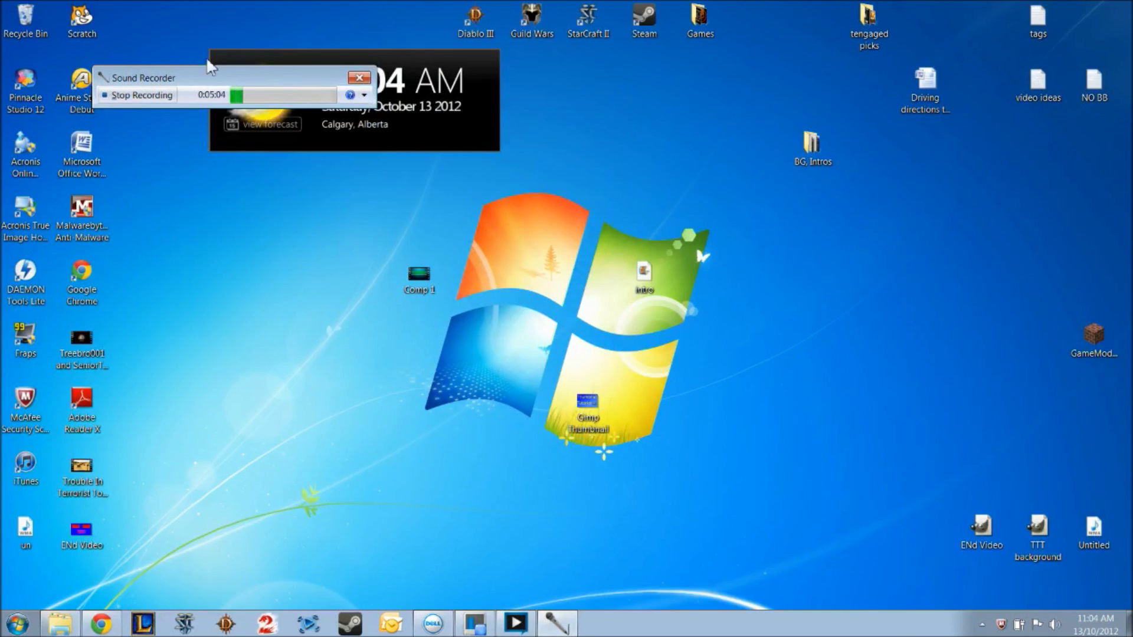
{"action": "left_click", "coordinate": [101, 625]}
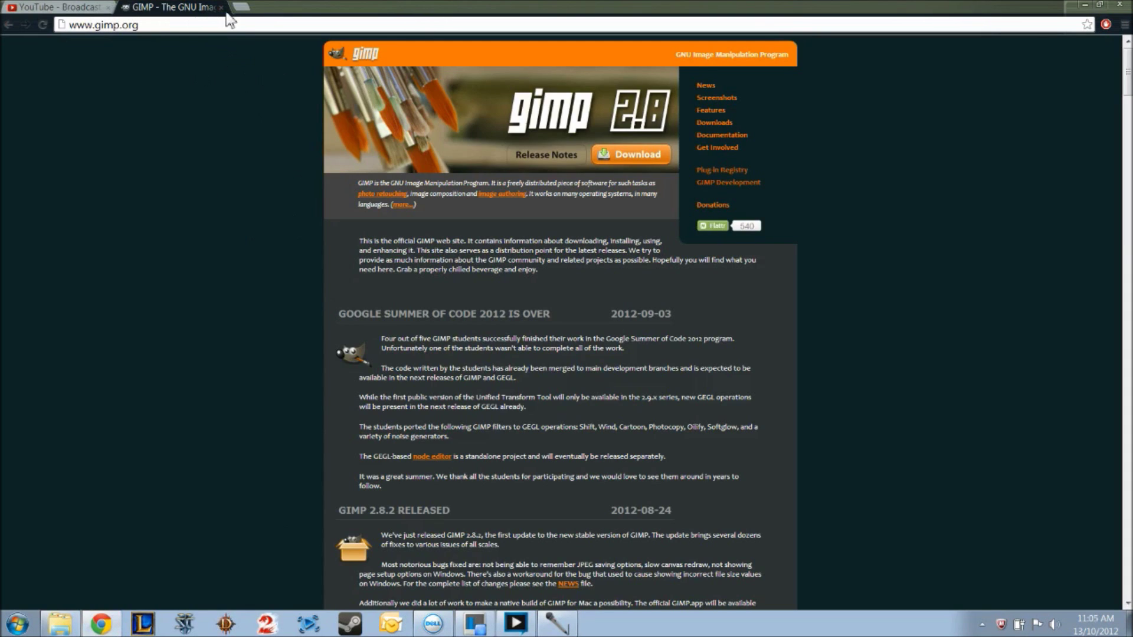
{"action": "left_click", "coordinate": [220, 7]}
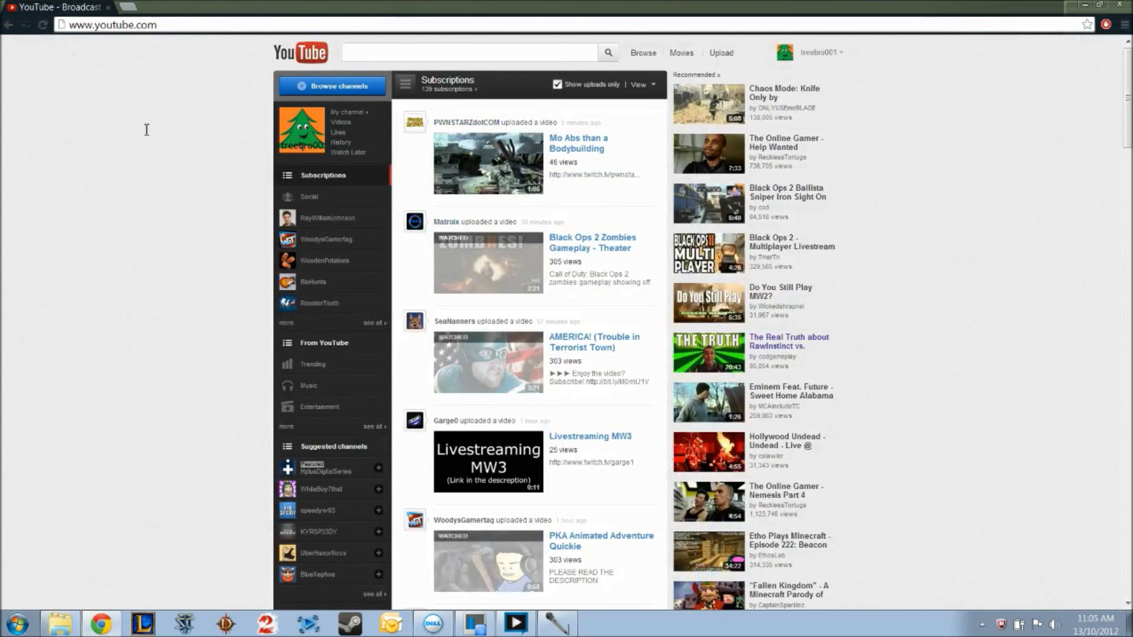
Open the account panel and pause the playing Channel Update video
{"action": "left_click", "coordinate": [808, 52]}
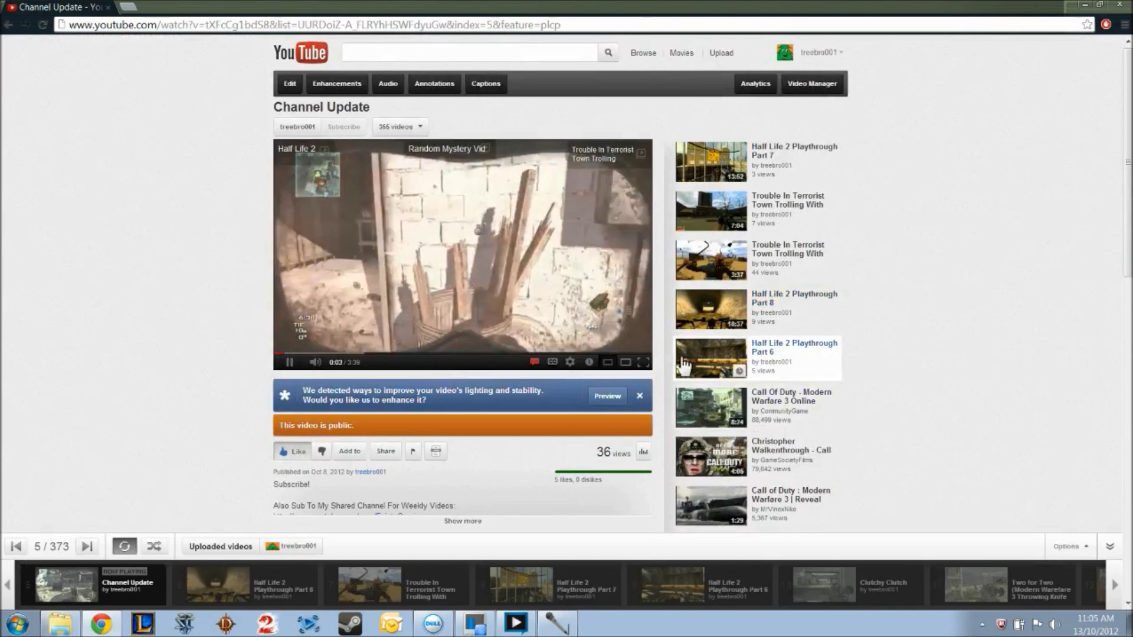
{"action": "left_click", "coordinate": [504, 266]}
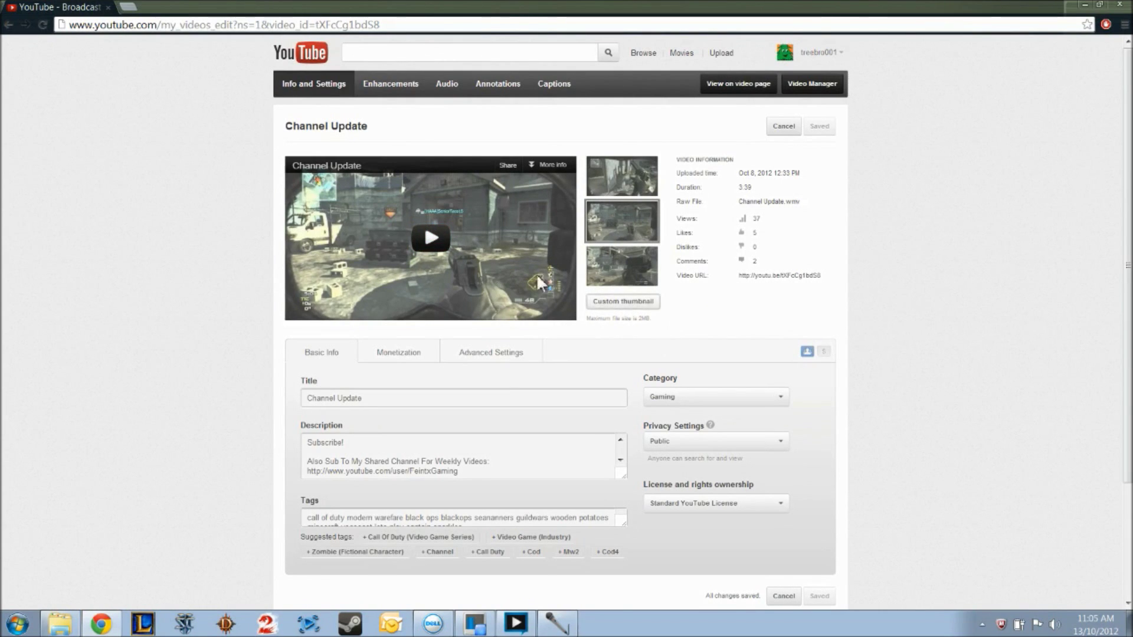
Upload Gimp Thumbnail.png as a custom thumbnail for the Channel Update video
{"action": "left_click", "coordinate": [630, 305]}
{"action": "left_click_drag", "start_coordinate": [491, 92], "coordinate": [489, 216]}
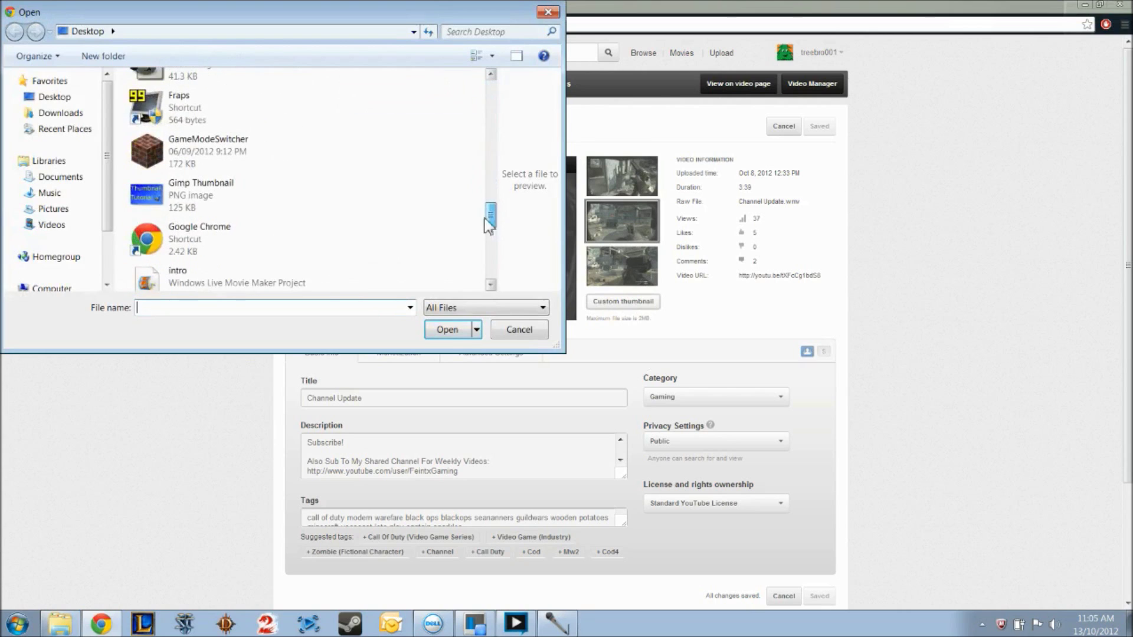
{"action": "left_click", "coordinate": [216, 192]}
{"action": "left_click", "coordinate": [464, 329]}
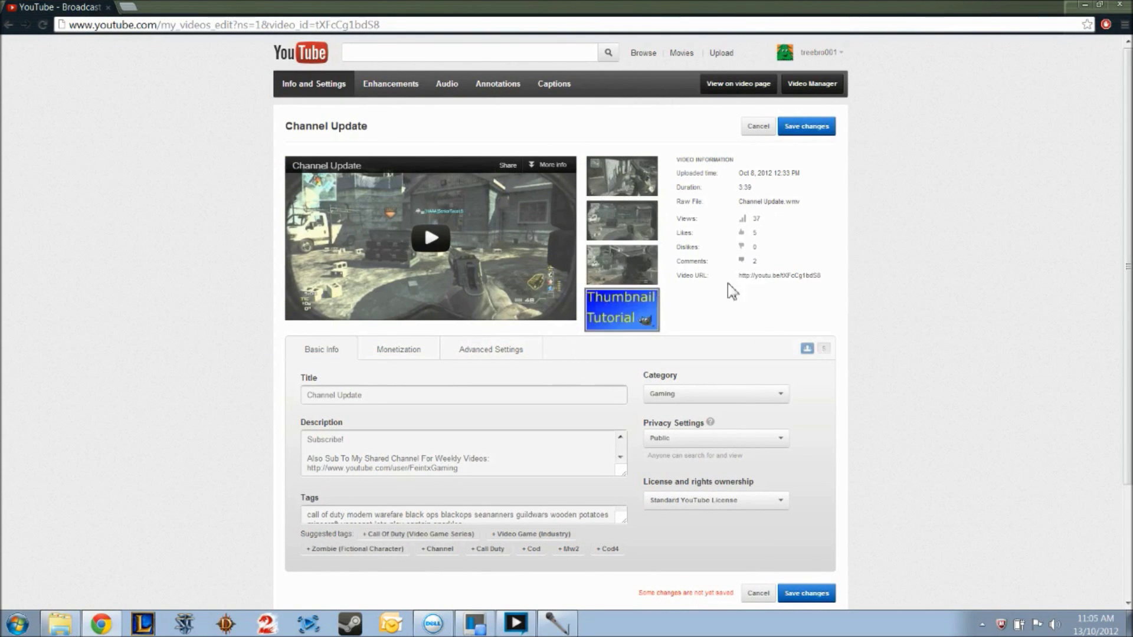
Select the new Thumbnail Tutorial image as the thumbnail, then leave the edit page without saving
{"action": "mouse_move", "coordinate": [664, 172]}
{"action": "mouse_move", "coordinate": [636, 320]}
{"action": "mouse_move", "coordinate": [637, 256]}
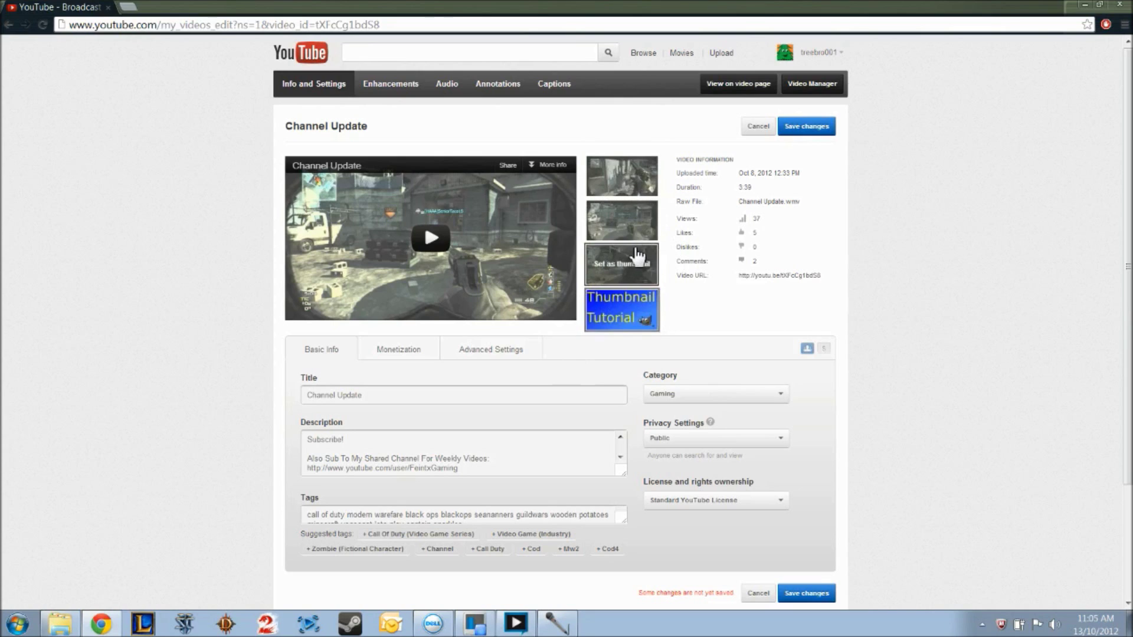
{"action": "left_click", "coordinate": [633, 302]}
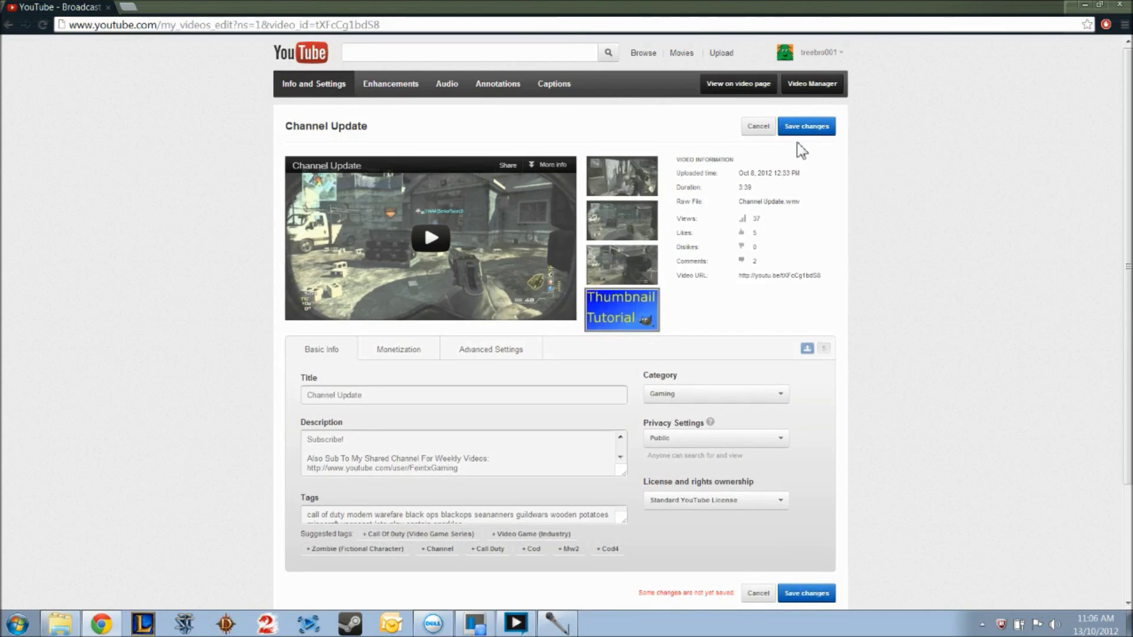
{"action": "left_click", "coordinate": [760, 127]}
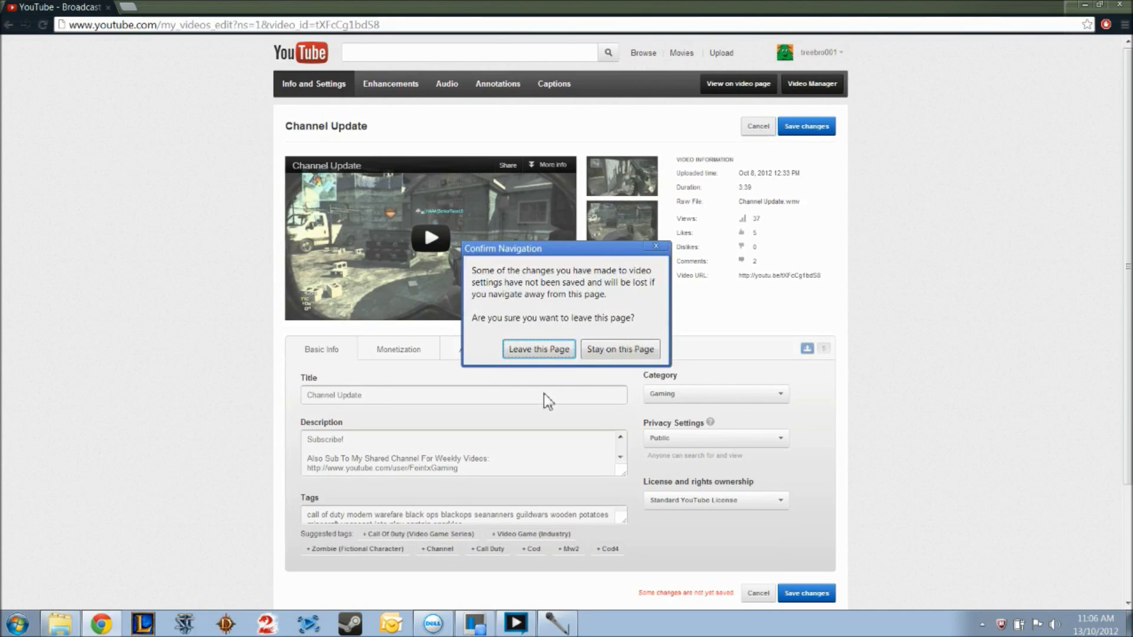
{"action": "left_click", "coordinate": [539, 349]}
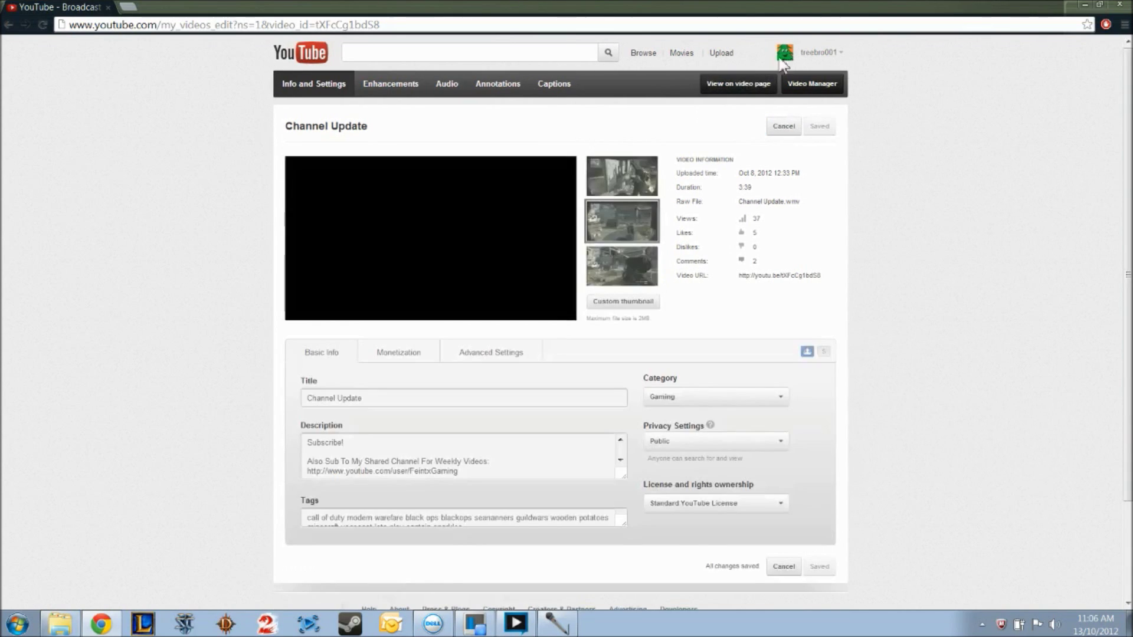
Visit the channel page, read the newest inbox comment, and return to the home feed
{"action": "left_click", "coordinate": [811, 52]}
{"action": "left_click", "coordinate": [787, 84]}
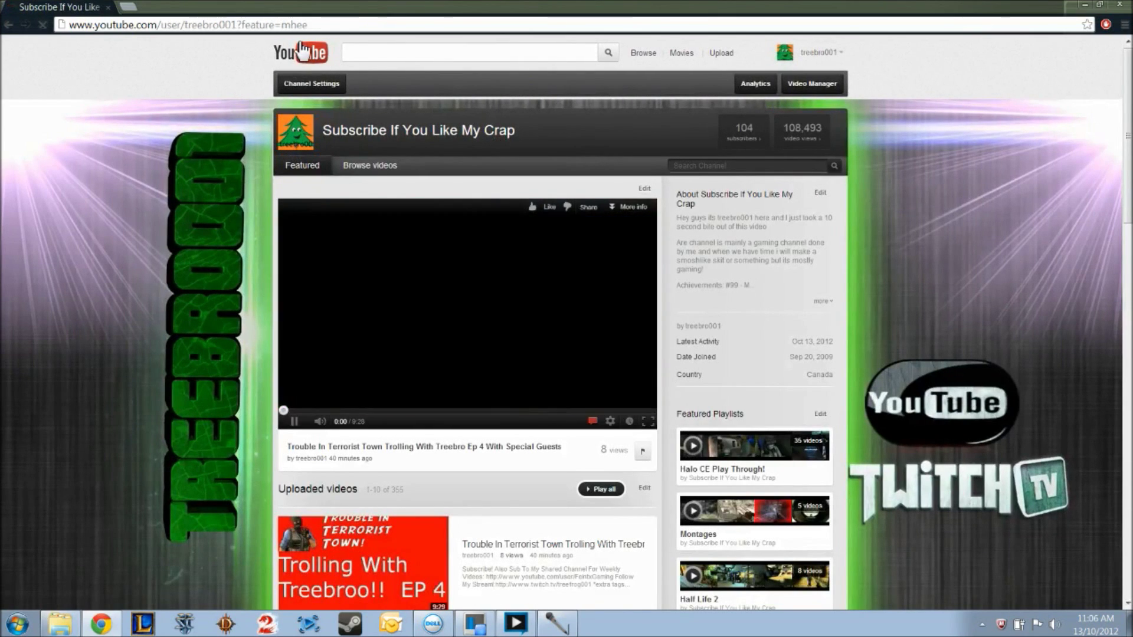
{"action": "left_click", "coordinate": [303, 51]}
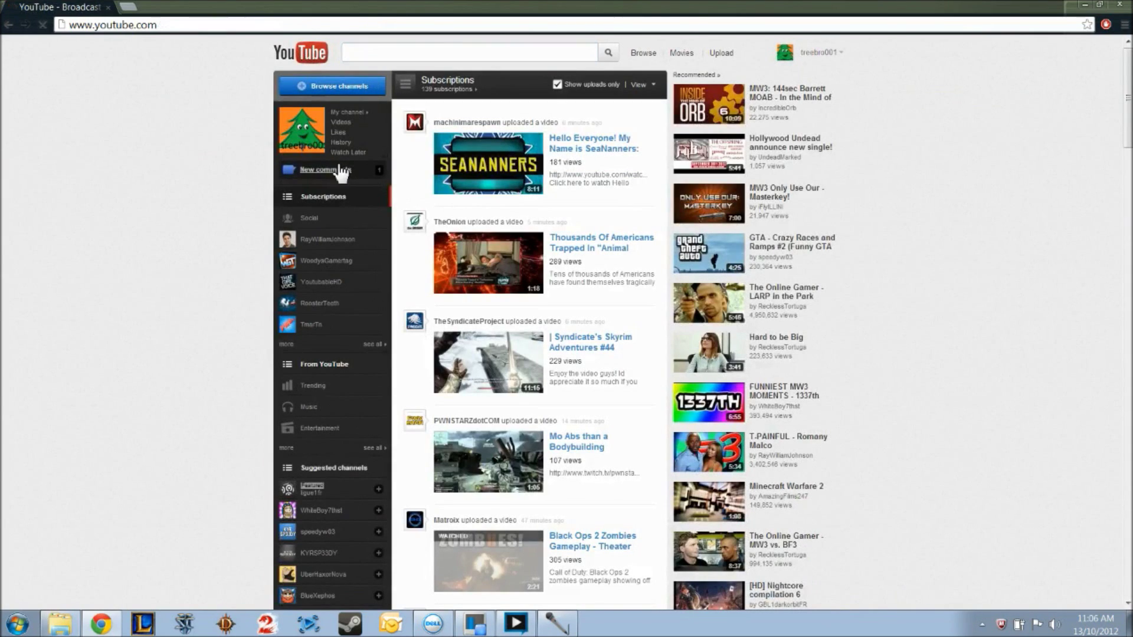
{"action": "left_click", "coordinate": [345, 171]}
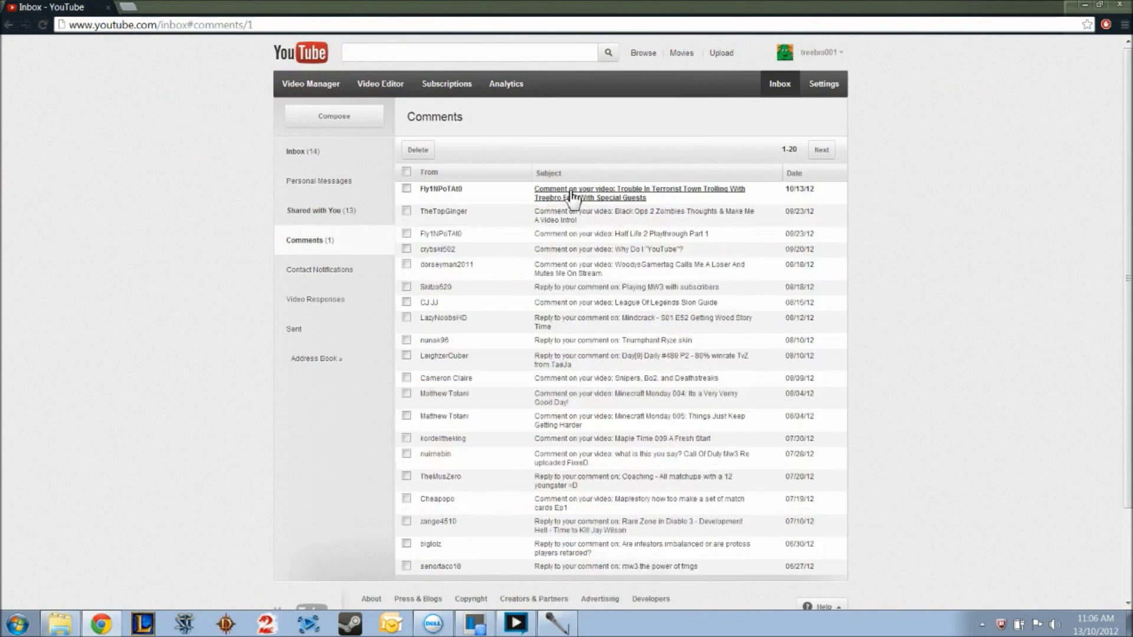
{"action": "left_click", "coordinate": [567, 198]}
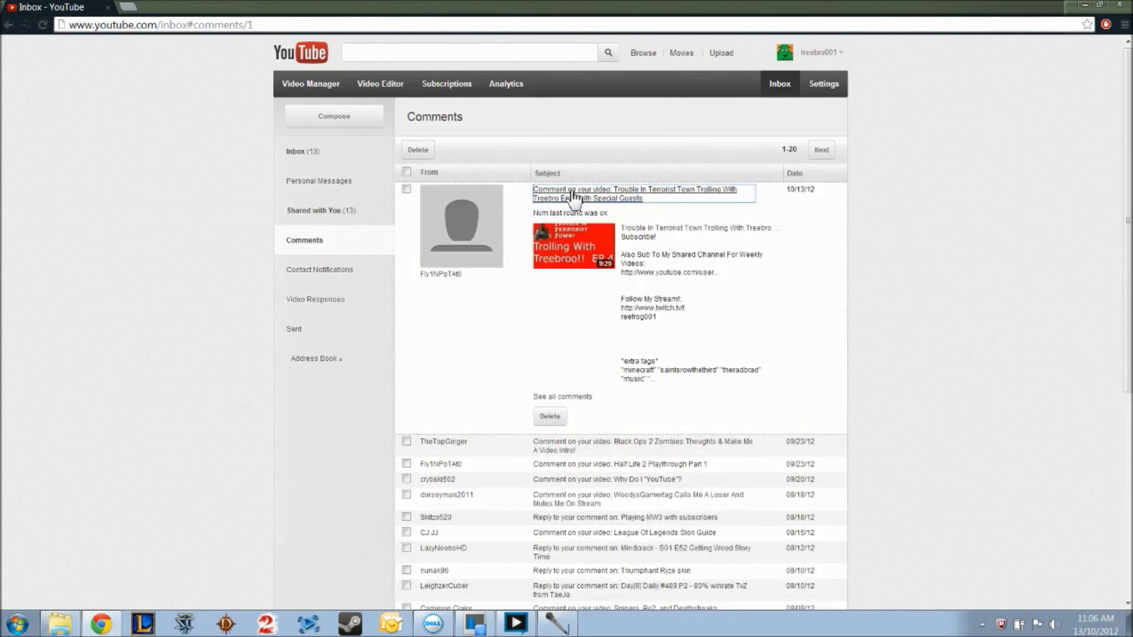
{"action": "left_click", "coordinate": [332, 55]}
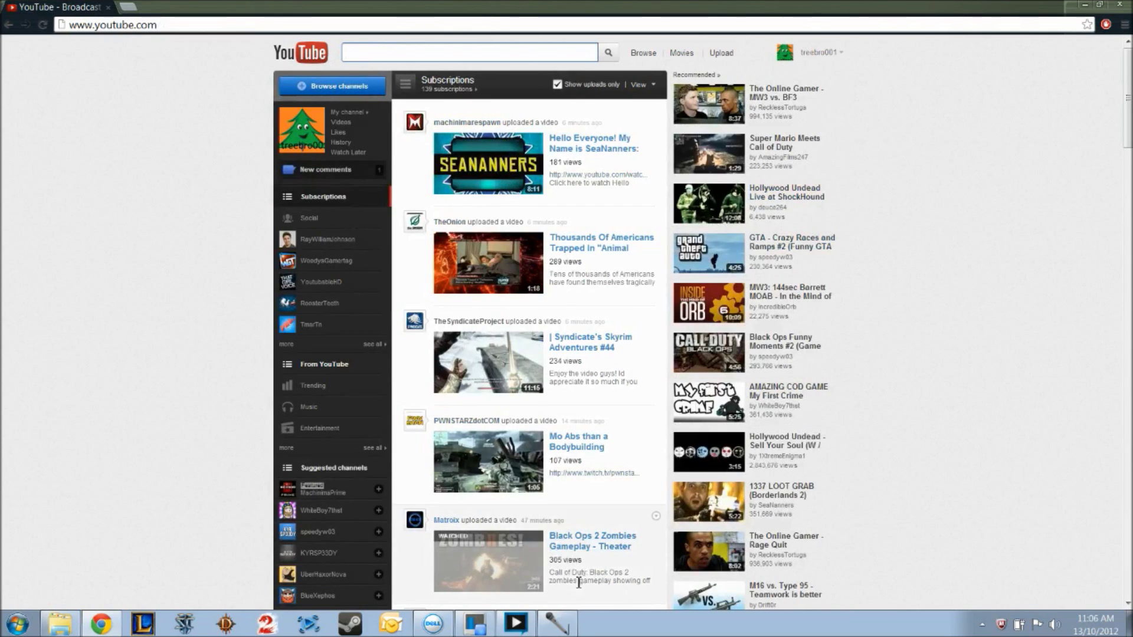
{"action": "left_click", "coordinate": [516, 623]}
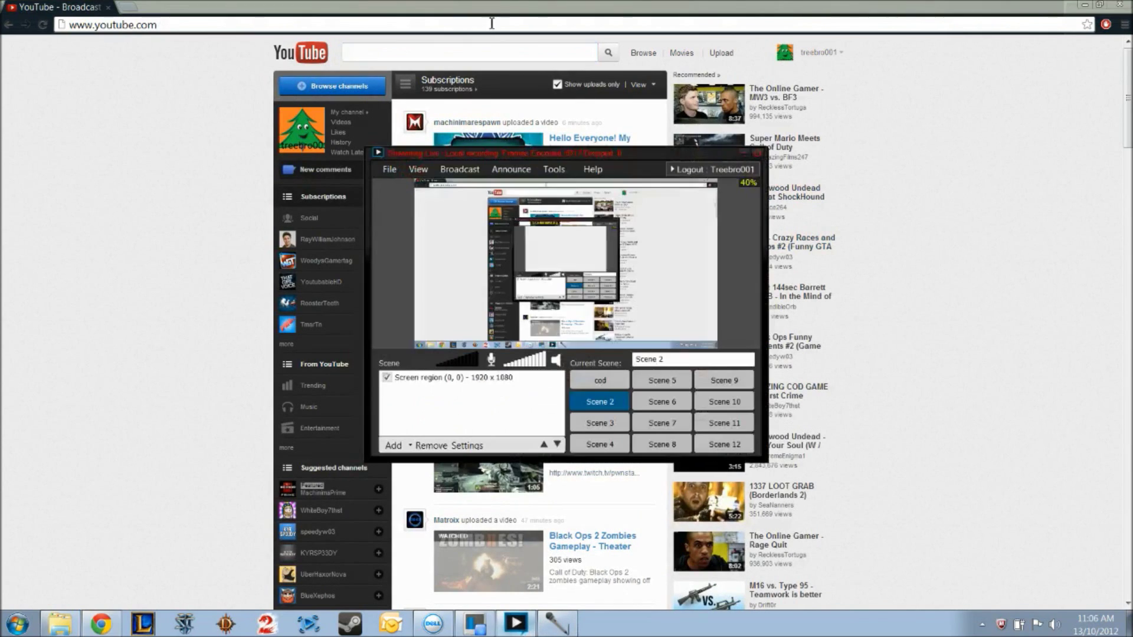
Open XSplit's Broadcast menu listing the local recording and streaming outputs
{"action": "left_click", "coordinate": [459, 170]}
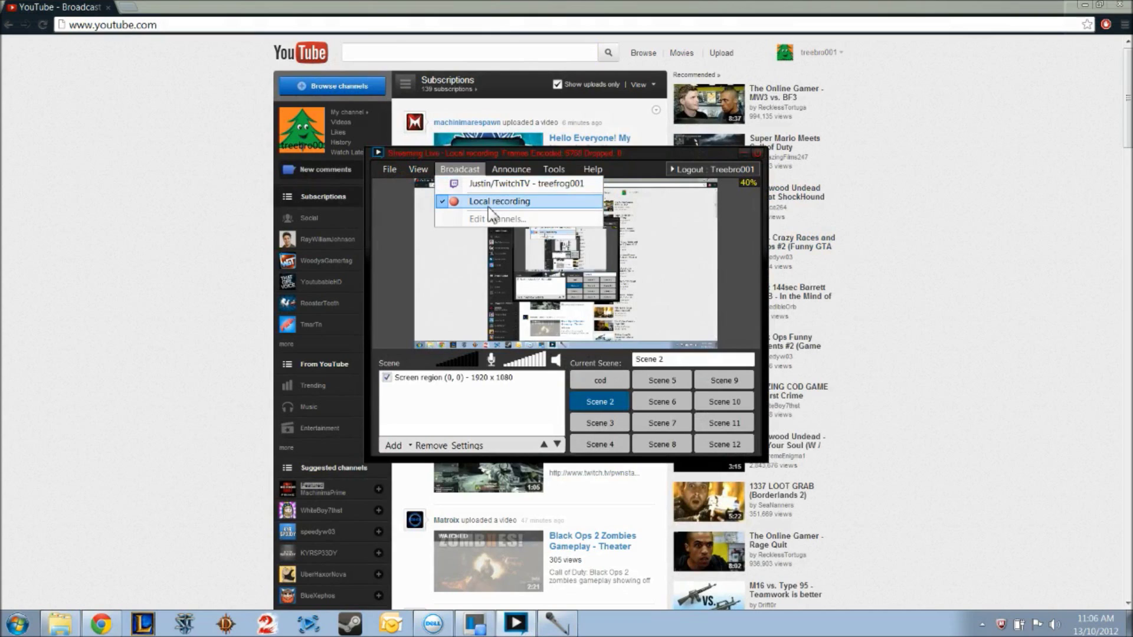